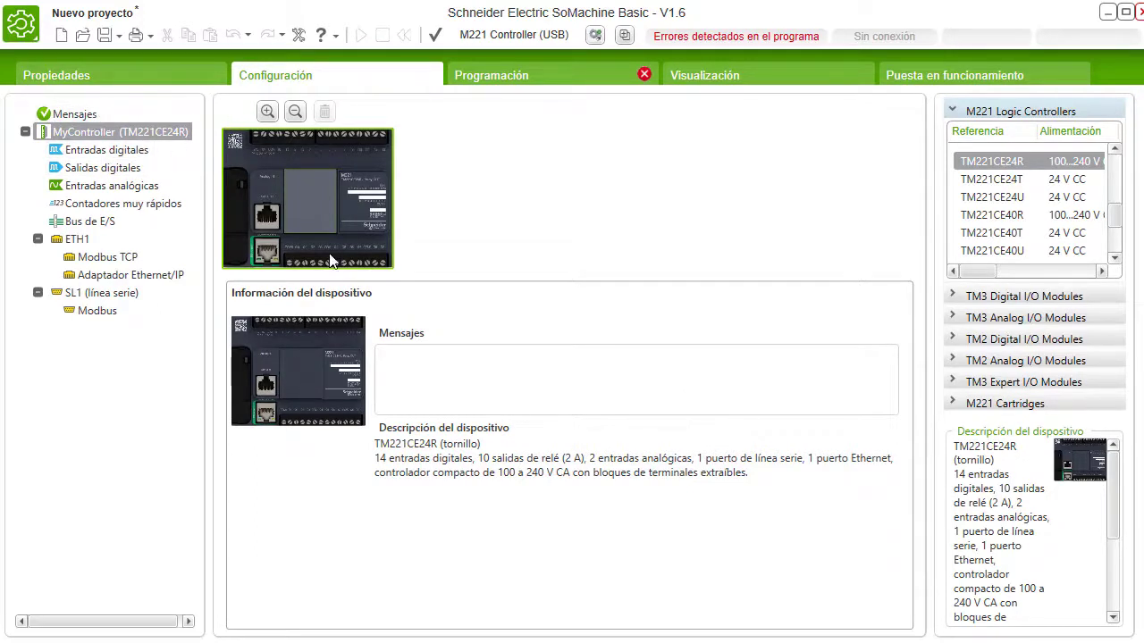
Examine the full list of digital input addresses of the TM221CE24R controller
{"action": "left_click", "coordinate": [107, 150]}
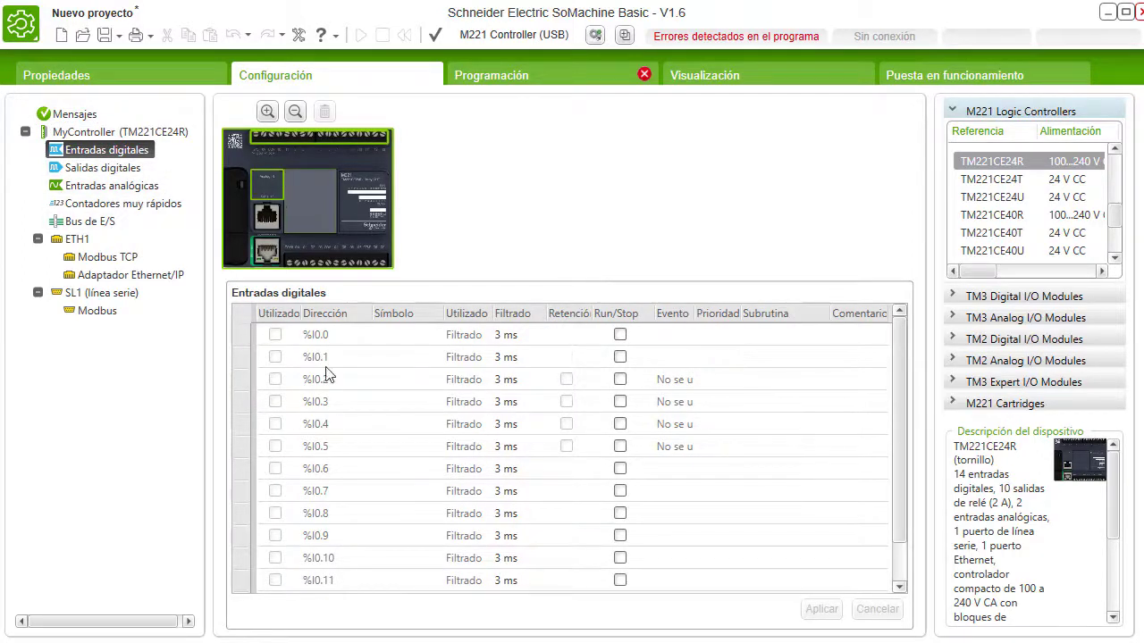
{"action": "left_click", "coordinate": [893, 407]}
{"action": "left_click_drag", "start_coordinate": [891, 406], "coordinate": [891, 473]}
{"action": "left_click_drag", "start_coordinate": [899, 390], "coordinate": [898, 348]}
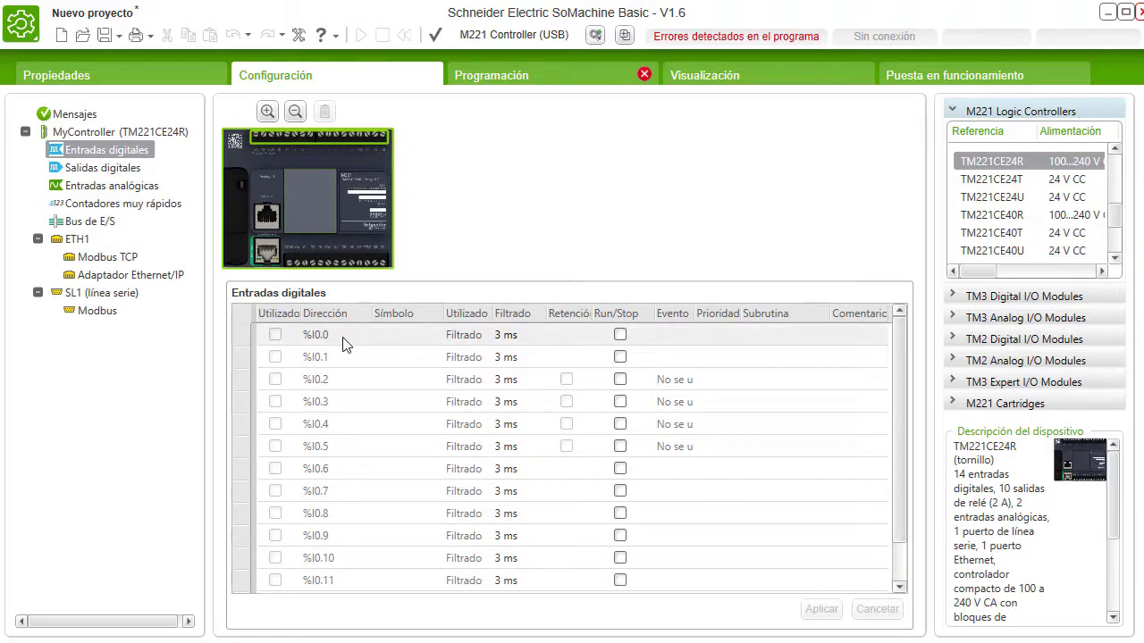
{"action": "left_click_drag", "start_coordinate": [896, 361], "coordinate": [895, 458]}
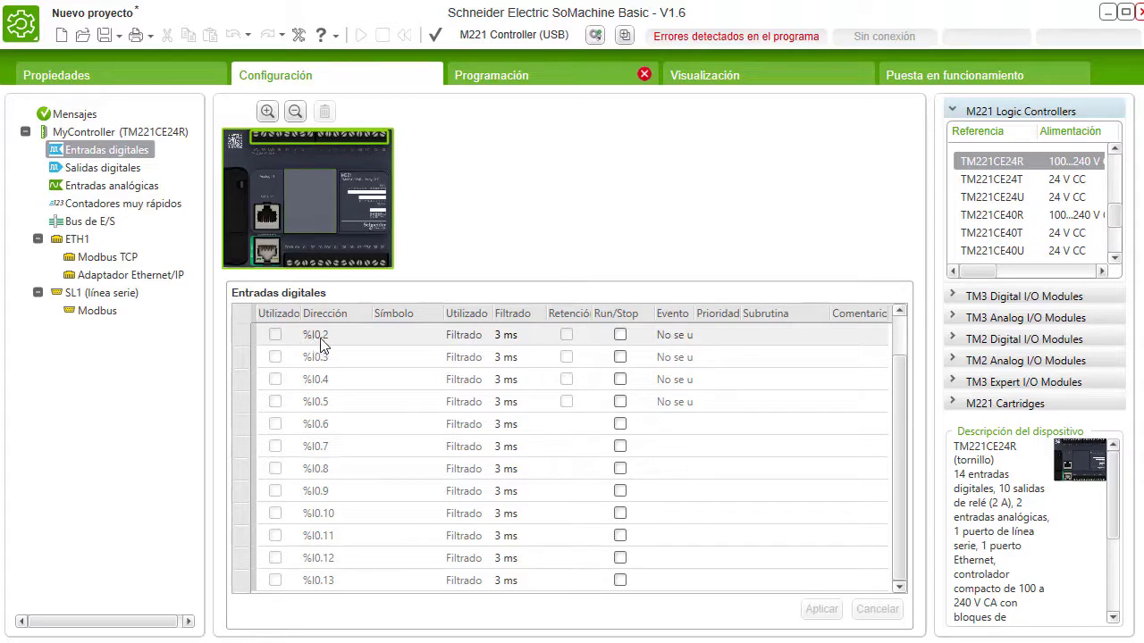
{"action": "scroll", "coordinate": [320, 356], "scroll_direction": "up", "scroll_amount": 1}
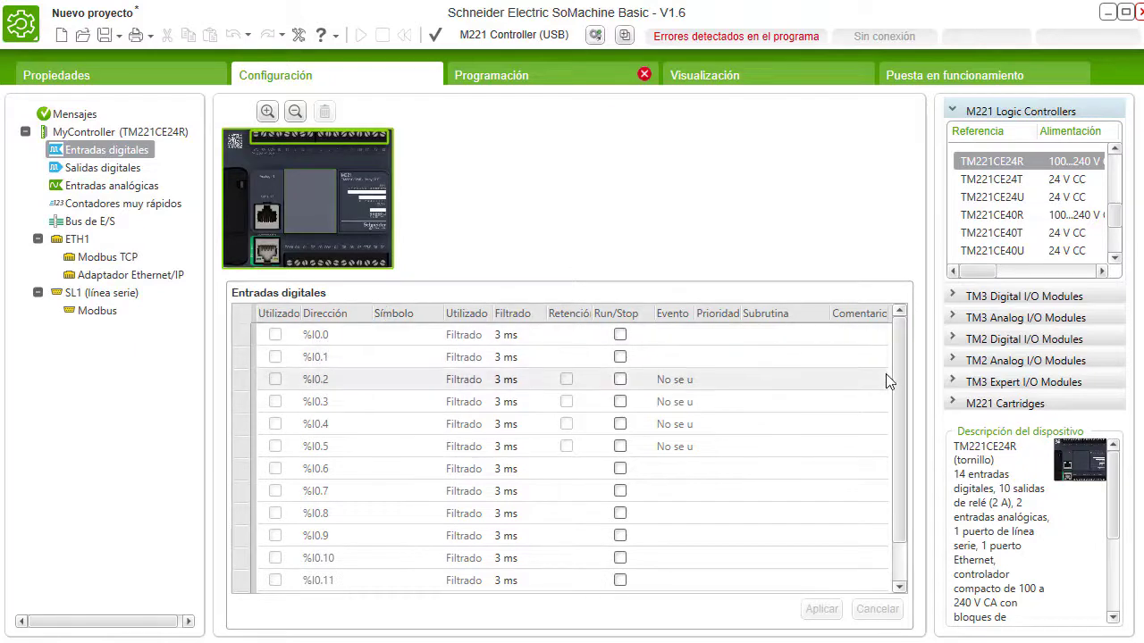
{"action": "scroll", "coordinate": [886, 508], "scroll_direction": "down", "scroll_amount": 1}
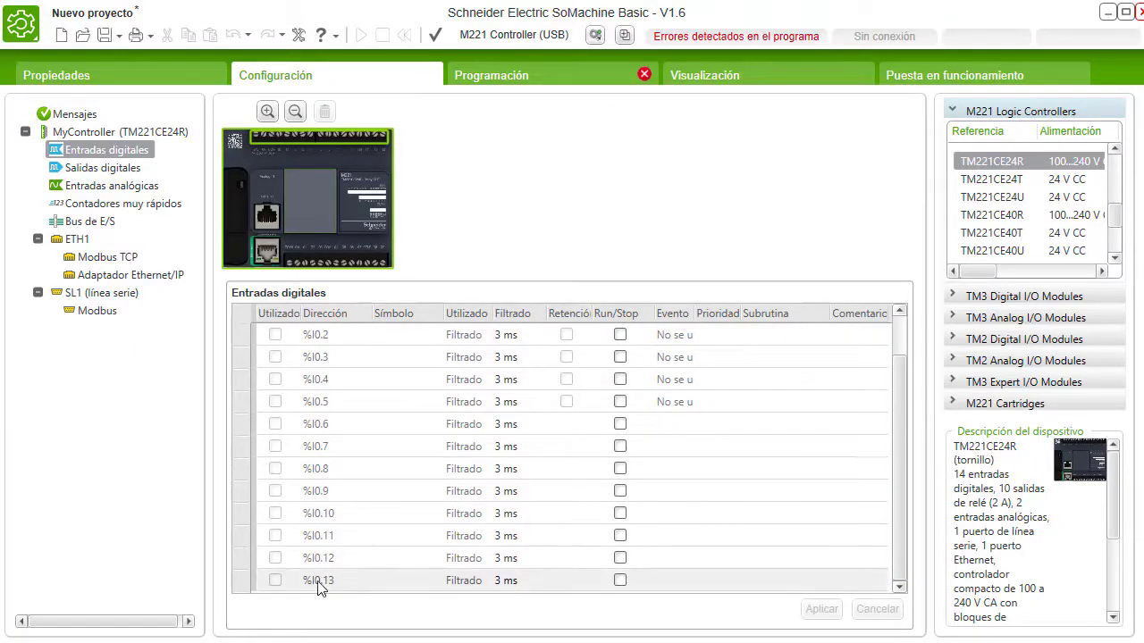
Examine the controller's digital outputs and analog inputs, and return to its general device information
{"action": "left_click", "coordinate": [101, 169]}
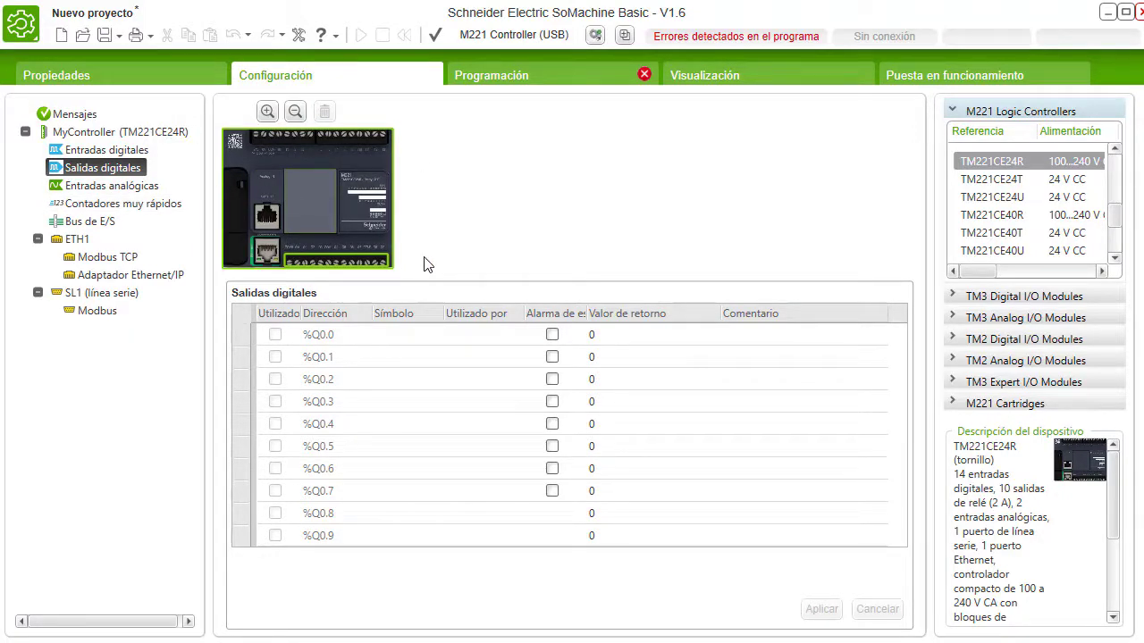
{"action": "left_click", "coordinate": [272, 185]}
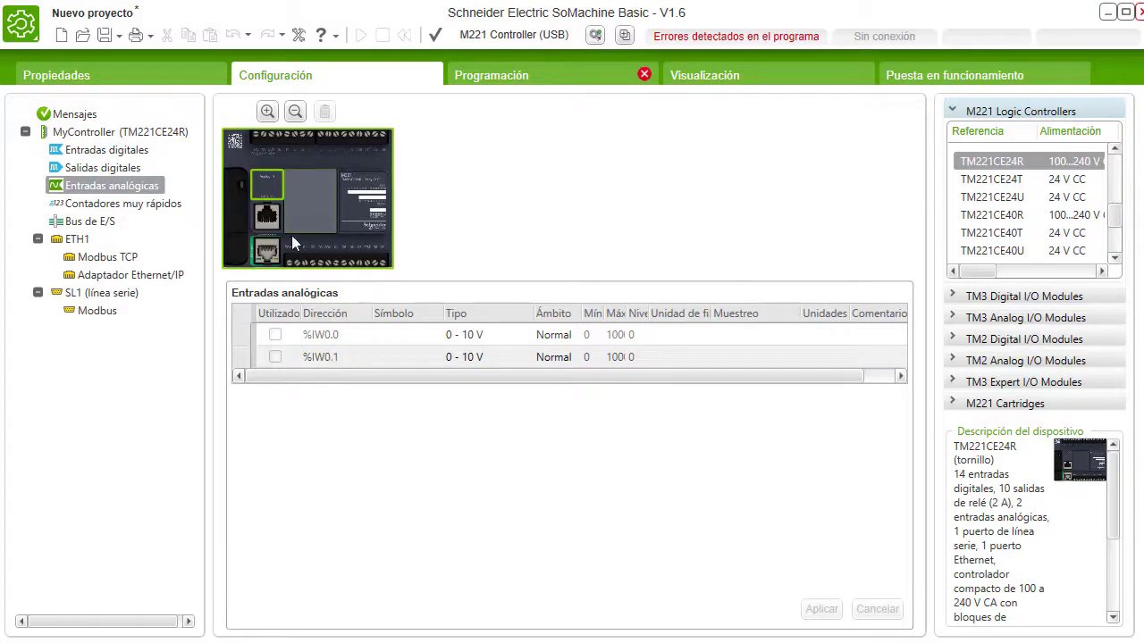
{"action": "left_click", "coordinate": [310, 193]}
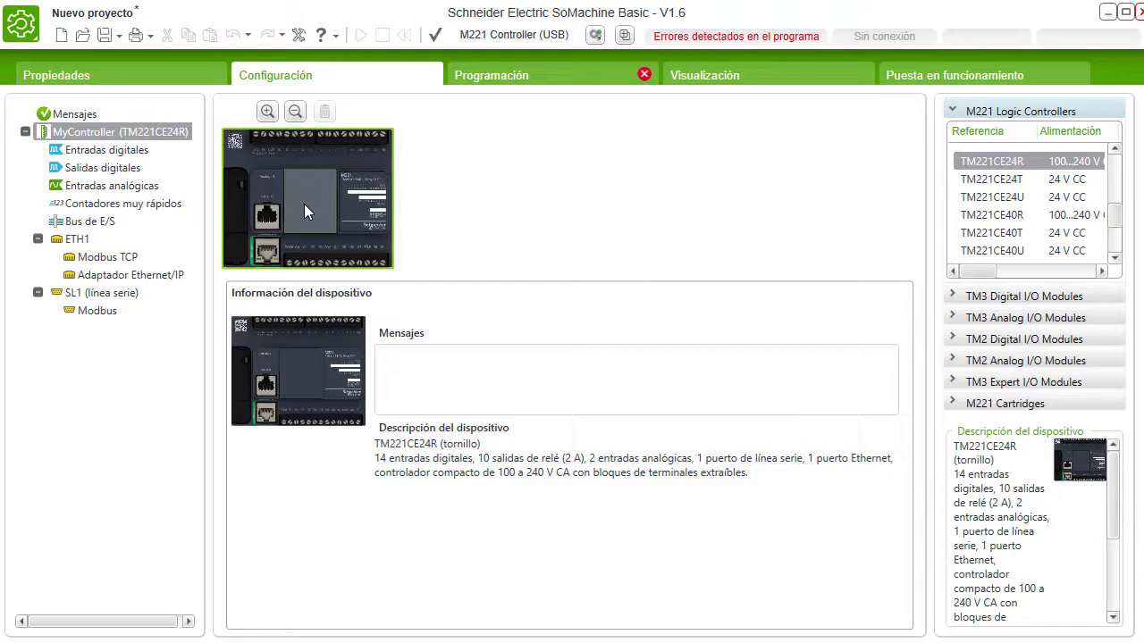
{"action": "left_click", "coordinate": [142, 152]}
{"action": "left_click", "coordinate": [125, 131]}
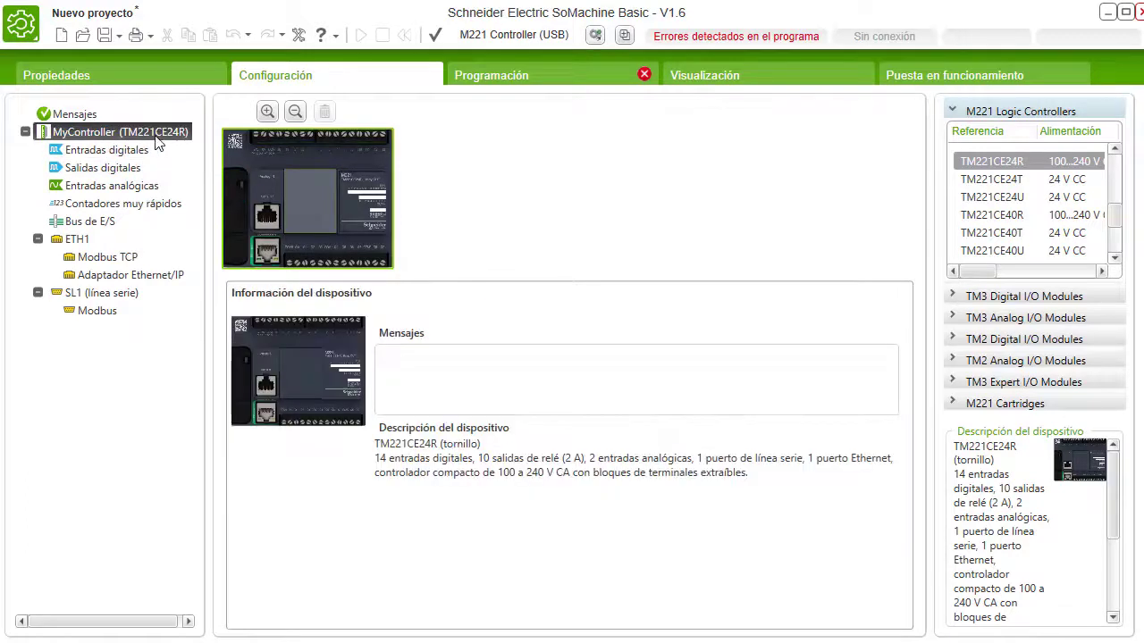
Add a TM3DI16K digital input expansion module from the TM3 Digital I/O Modules beside the controller
{"action": "left_click", "coordinate": [954, 112]}
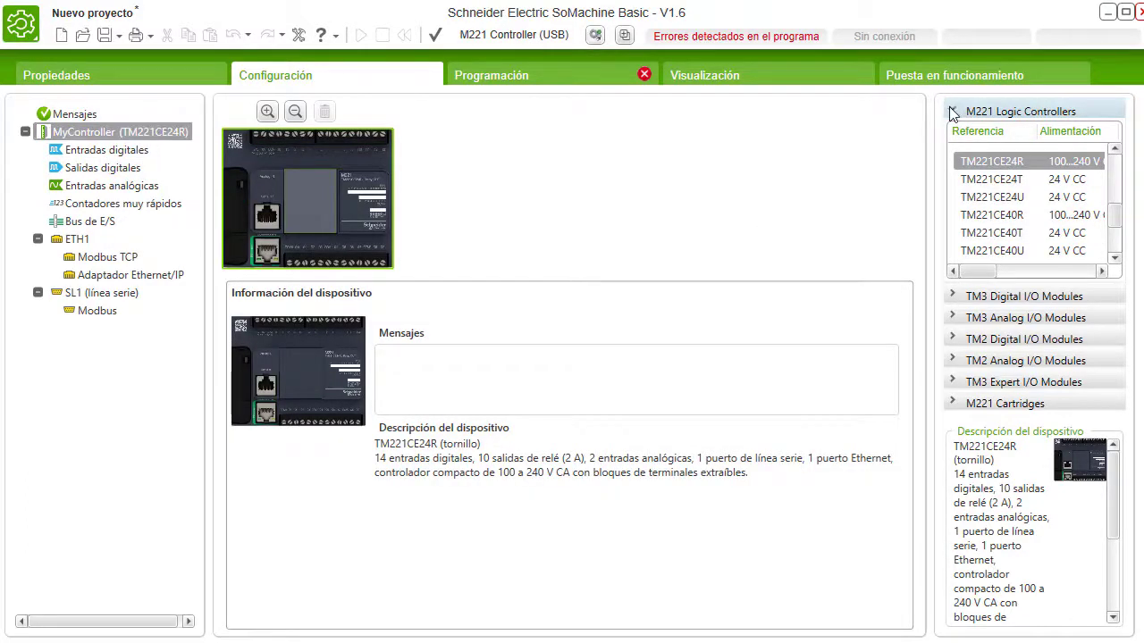
{"action": "left_click", "coordinate": [955, 299]}
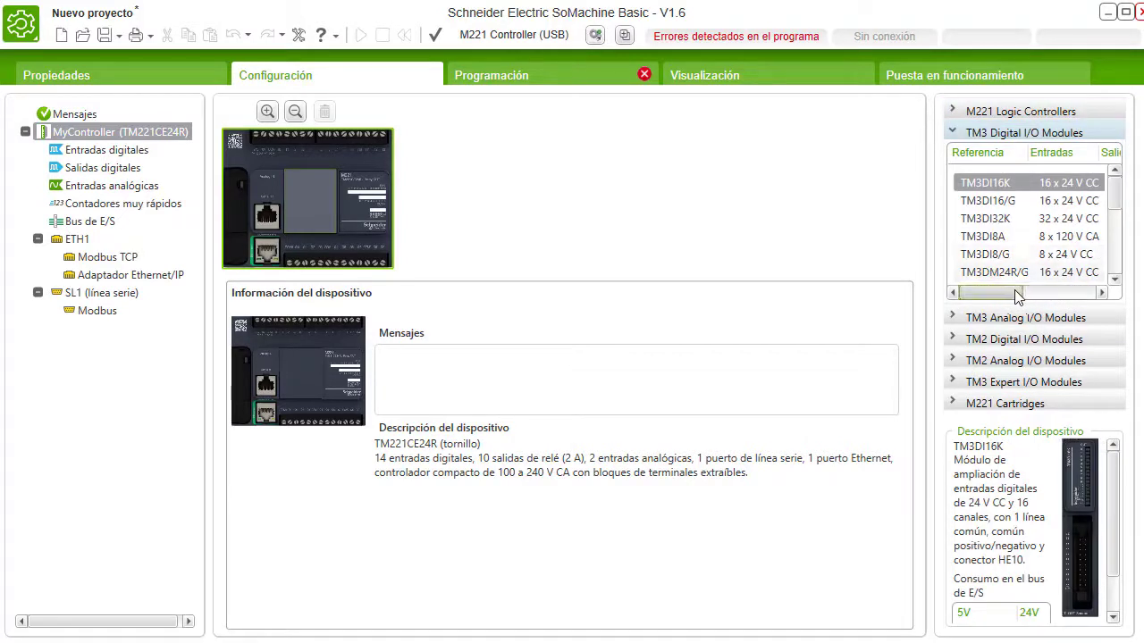
{"action": "mouse_move", "coordinate": [1010, 291]}
{"action": "left_mouse_down"}
{"action": "mouse_move", "coordinate": [1087, 301]}
{"action": "mouse_move", "coordinate": [973, 289]}
{"action": "mouse_move", "coordinate": [1108, 310]}
{"action": "mouse_move", "coordinate": [1011, 295]}
{"action": "left_mouse_up"}
{"action": "scroll", "coordinate": [1028, 268], "scroll_direction": "down", "scroll_amount": 3}
{"action": "scroll", "coordinate": [1052, 255], "scroll_direction": "down", "scroll_amount": 1}
{"action": "scroll", "coordinate": [1052, 255], "scroll_direction": "down", "scroll_amount": 1}
{"action": "scroll", "coordinate": [987, 300], "scroll_direction": "up", "scroll_amount": 3}
{"action": "scroll", "coordinate": [1016, 282], "scroll_direction": "up", "scroll_amount": 1}
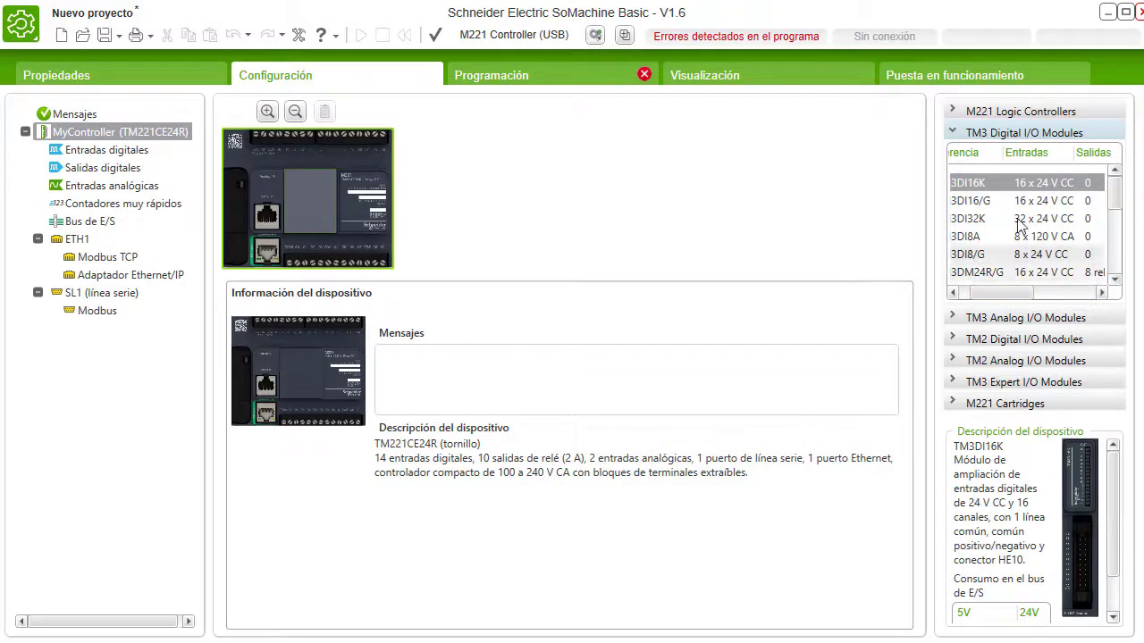
{"action": "left_click_drag", "start_coordinate": [1031, 179], "coordinate": [399, 219]}
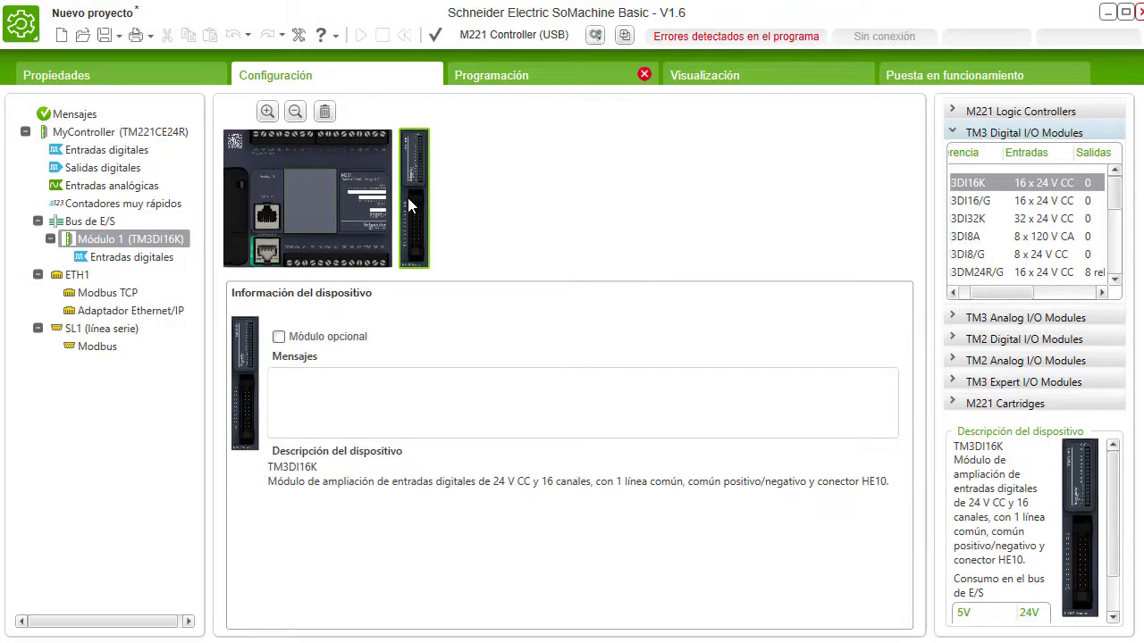
Compare the controller's digital input addresses with those of the TM3DI16K module
{"action": "left_click", "coordinate": [69, 152]}
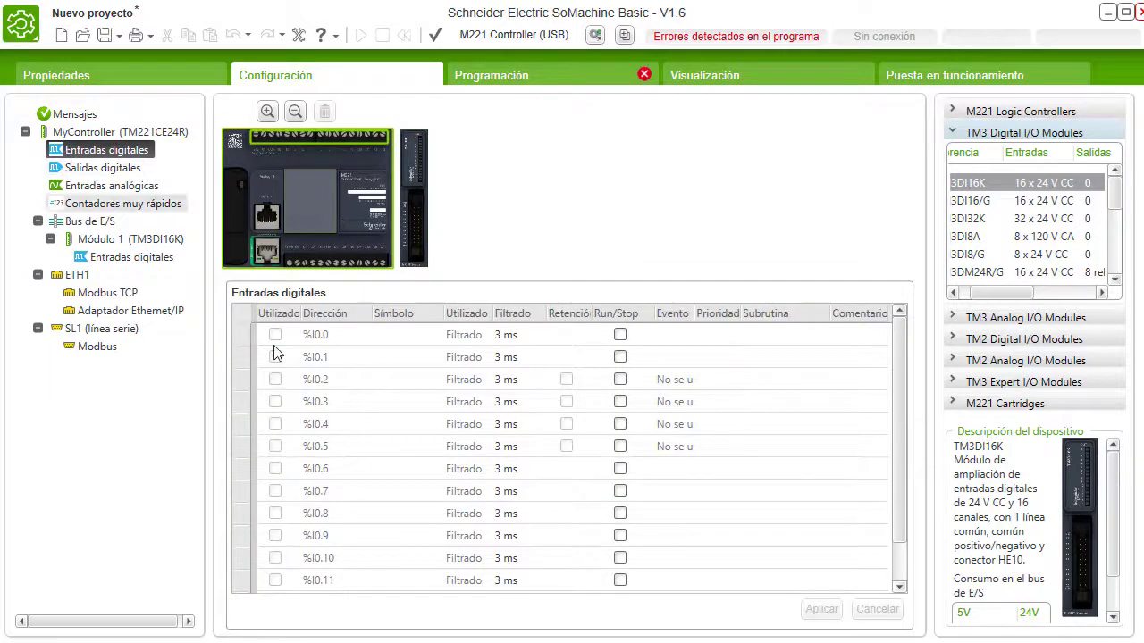
{"action": "left_click", "coordinate": [412, 210]}
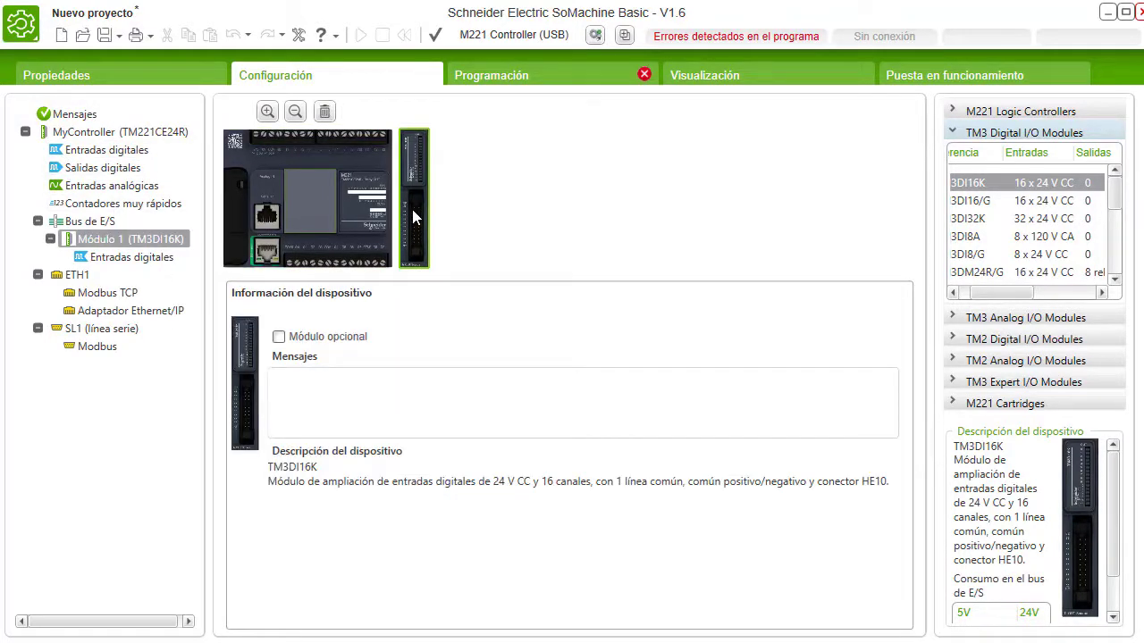
{"action": "left_click", "coordinate": [131, 259]}
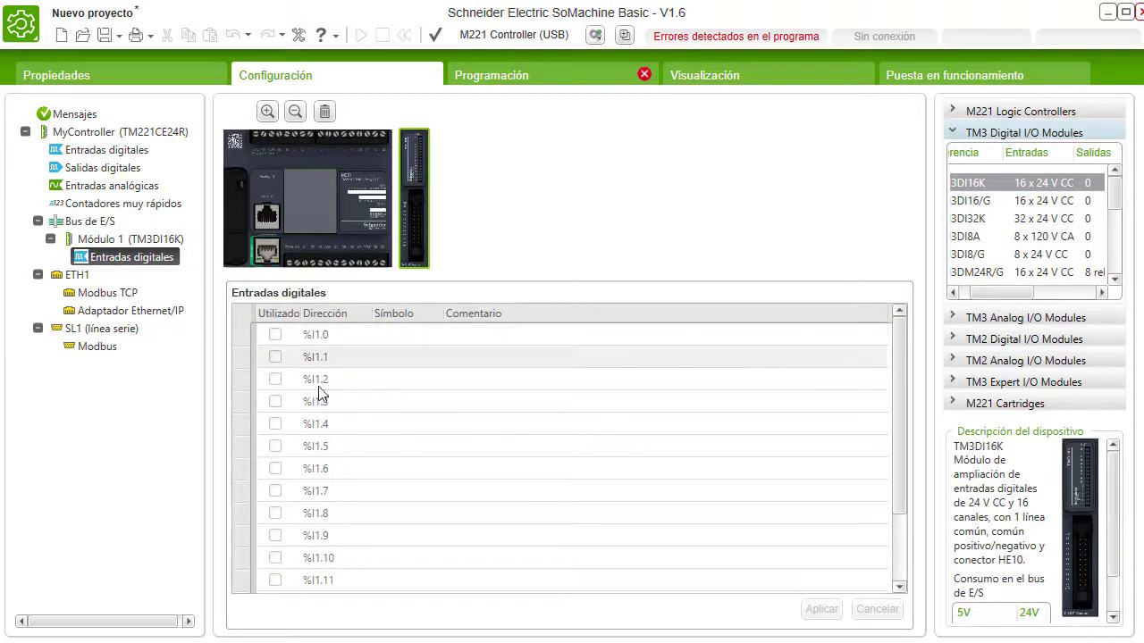
{"action": "left_click_drag", "start_coordinate": [900, 373], "coordinate": [900, 474]}
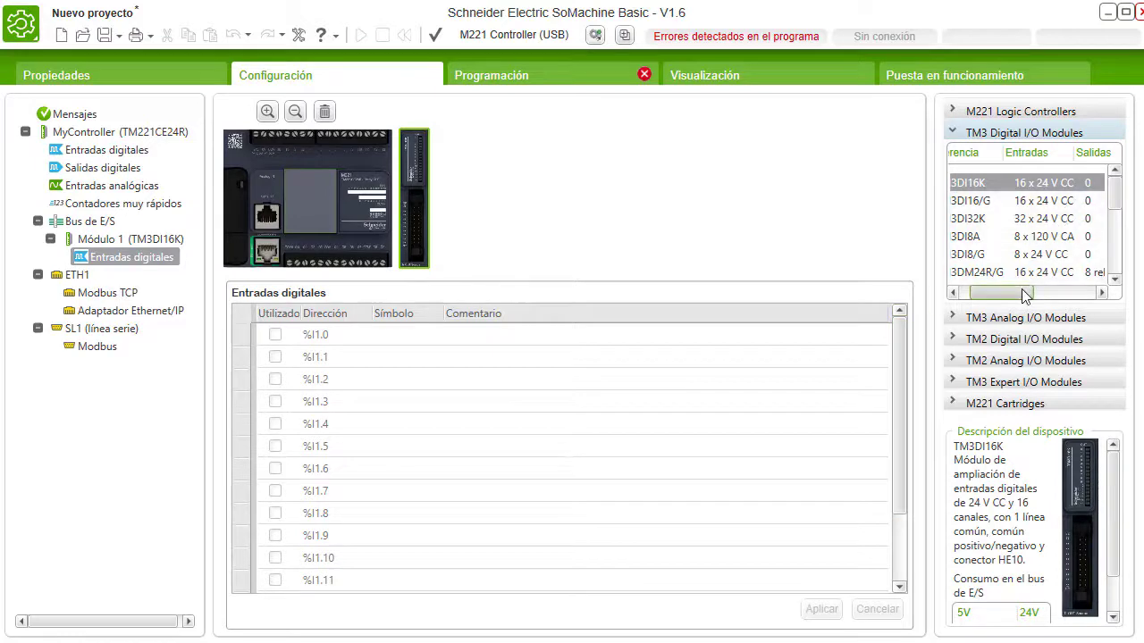
Add a TM3DQ32TK digital output module after the TM3DI16K module and check its output addresses
{"action": "left_click_drag", "start_coordinate": [1024, 297], "coordinate": [988, 287]}
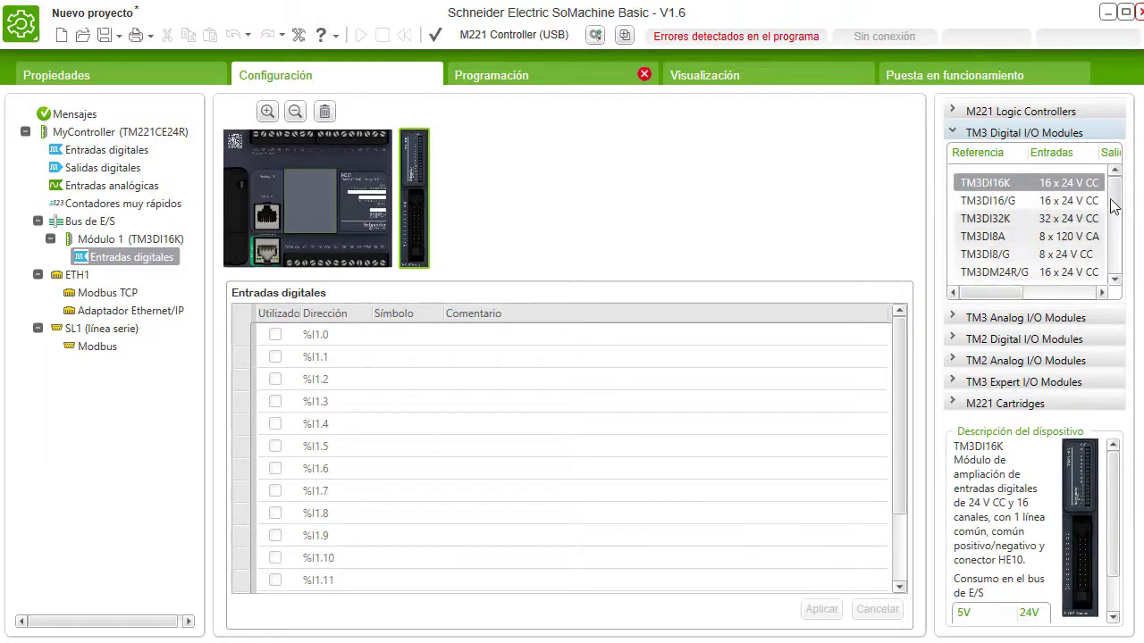
{"action": "left_click_drag", "start_coordinate": [1113, 192], "coordinate": [1110, 279]}
{"action": "left_click_drag", "start_coordinate": [1003, 299], "coordinate": [1031, 299]}
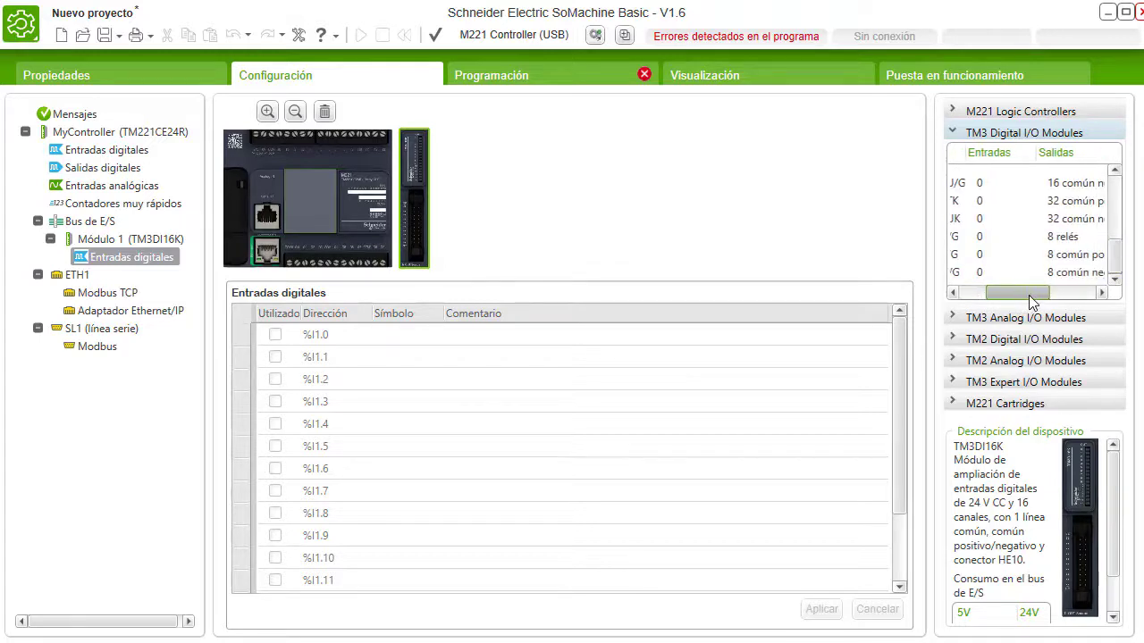
{"action": "left_click", "coordinate": [1074, 202]}
{"action": "left_click_drag", "start_coordinate": [1074, 202], "coordinate": [437, 171]}
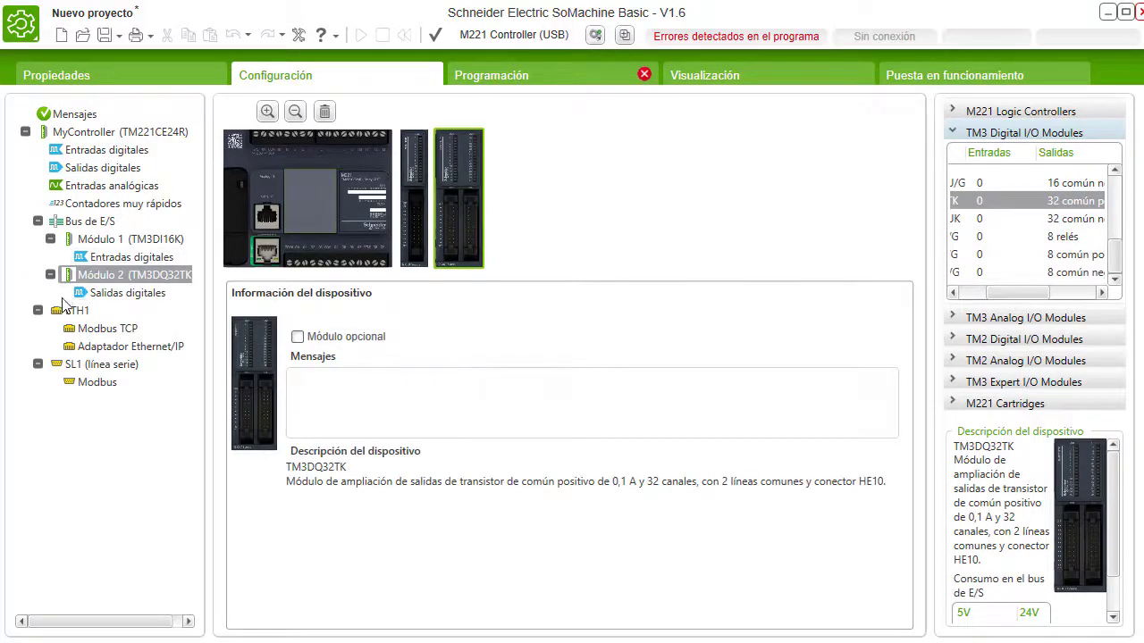
{"action": "left_click", "coordinate": [112, 294]}
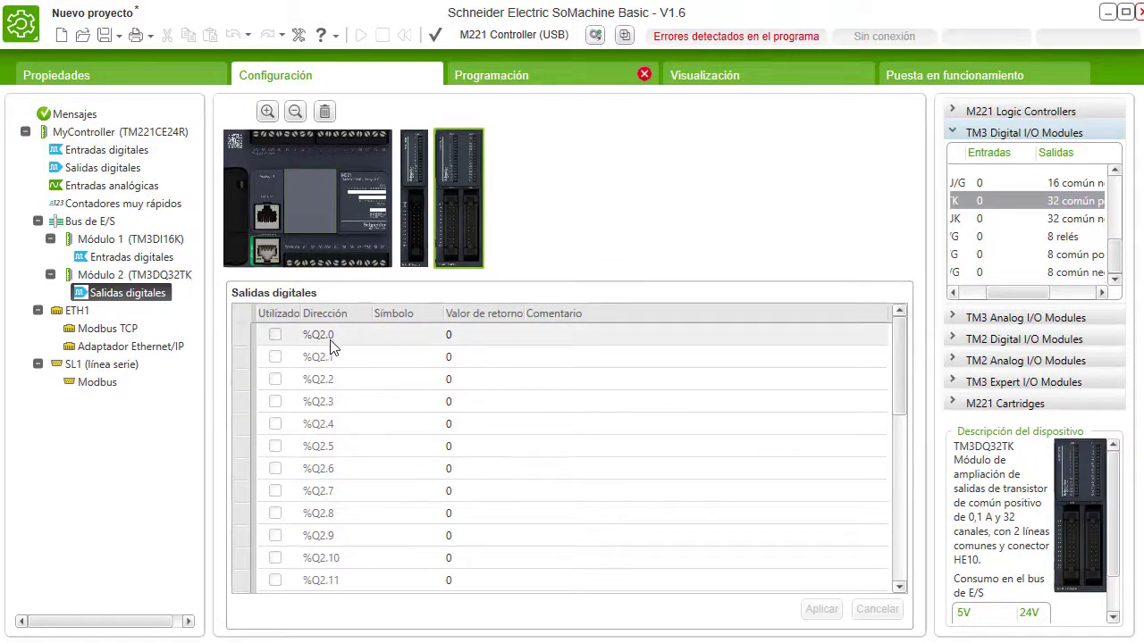
{"action": "left_click_drag", "start_coordinate": [898, 357], "coordinate": [895, 576]}
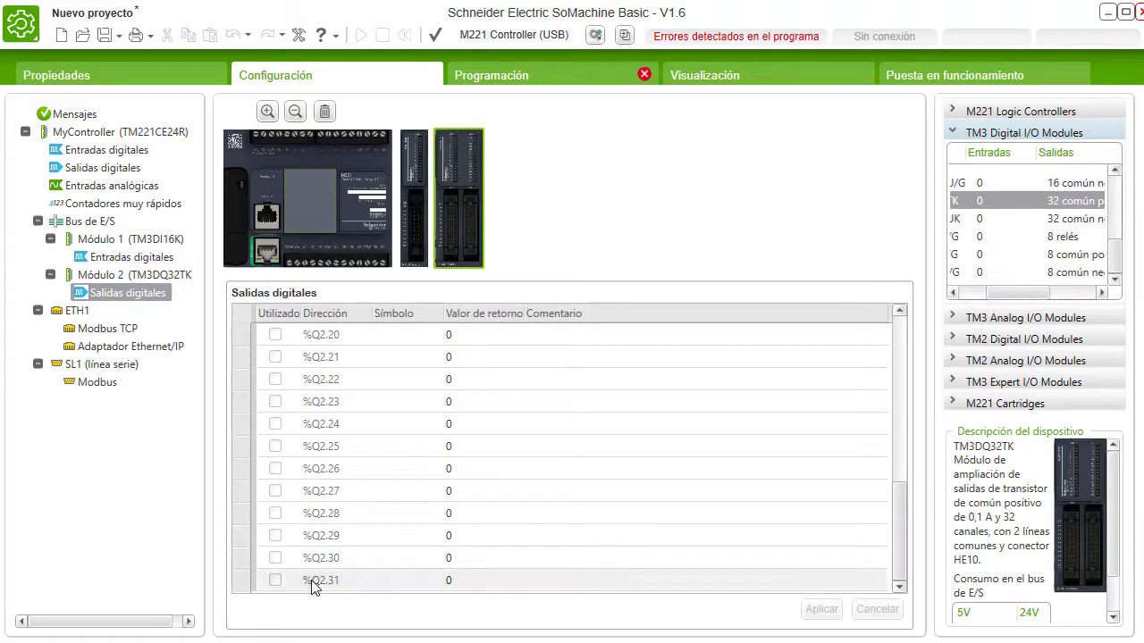
Add a TM3TM3/G mixed analog module from the TM3 Analog I/O Modules after the TM3DQ32TK module
{"action": "left_click", "coordinate": [955, 316]}
{"action": "scroll", "coordinate": [1035, 280], "scroll_direction": "down", "scroll_amount": 1}
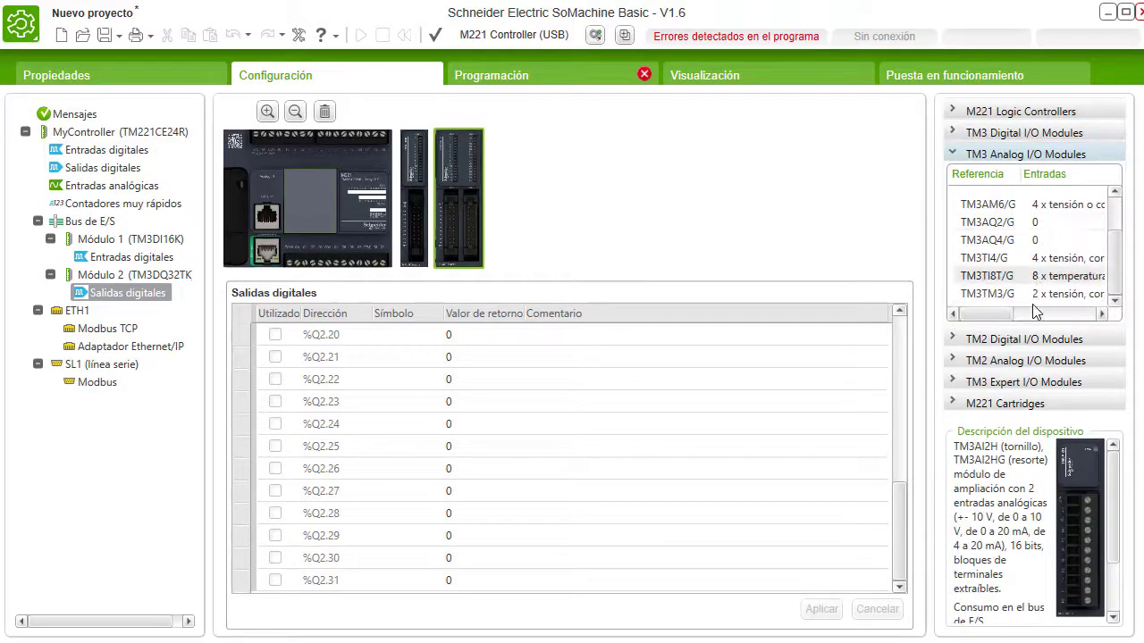
{"action": "mouse_move", "coordinate": [1010, 315]}
{"action": "left_mouse_down"}
{"action": "mouse_move", "coordinate": [1059, 315]}
{"action": "mouse_move", "coordinate": [1012, 318]}
{"action": "left_mouse_up"}
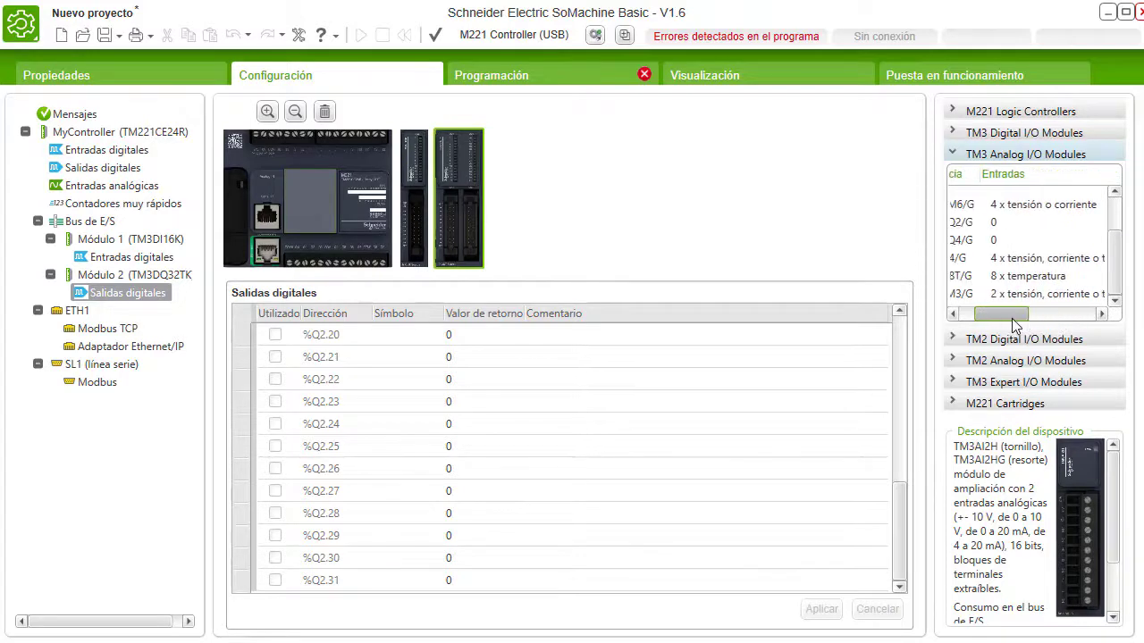
{"action": "left_click", "coordinate": [1011, 297]}
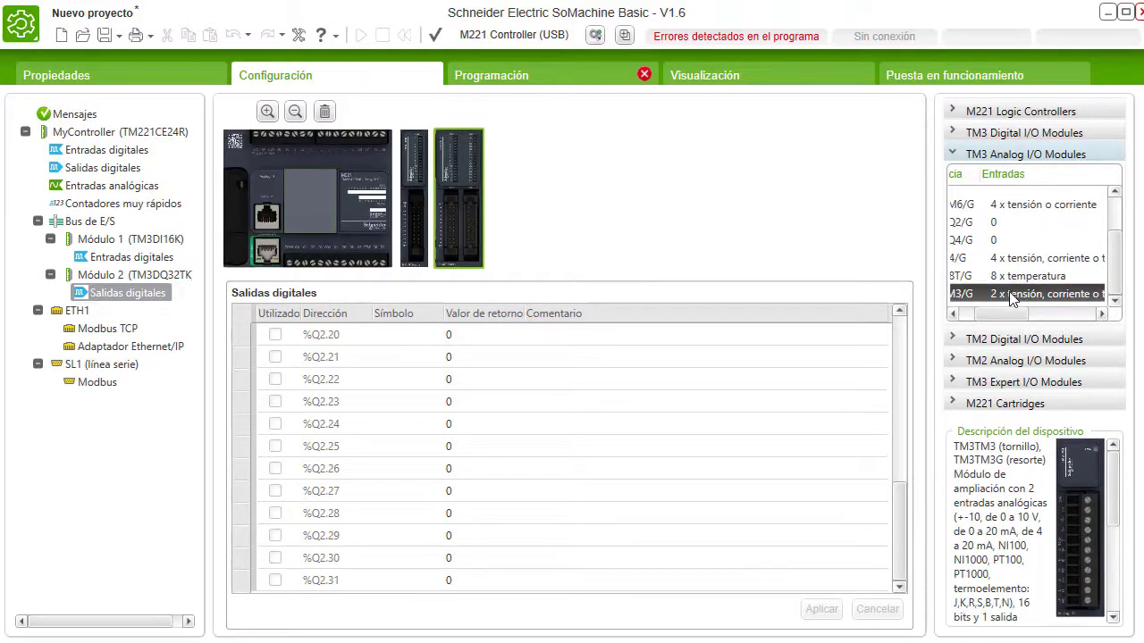
{"action": "left_click_drag", "start_coordinate": [1012, 299], "coordinate": [491, 207]}
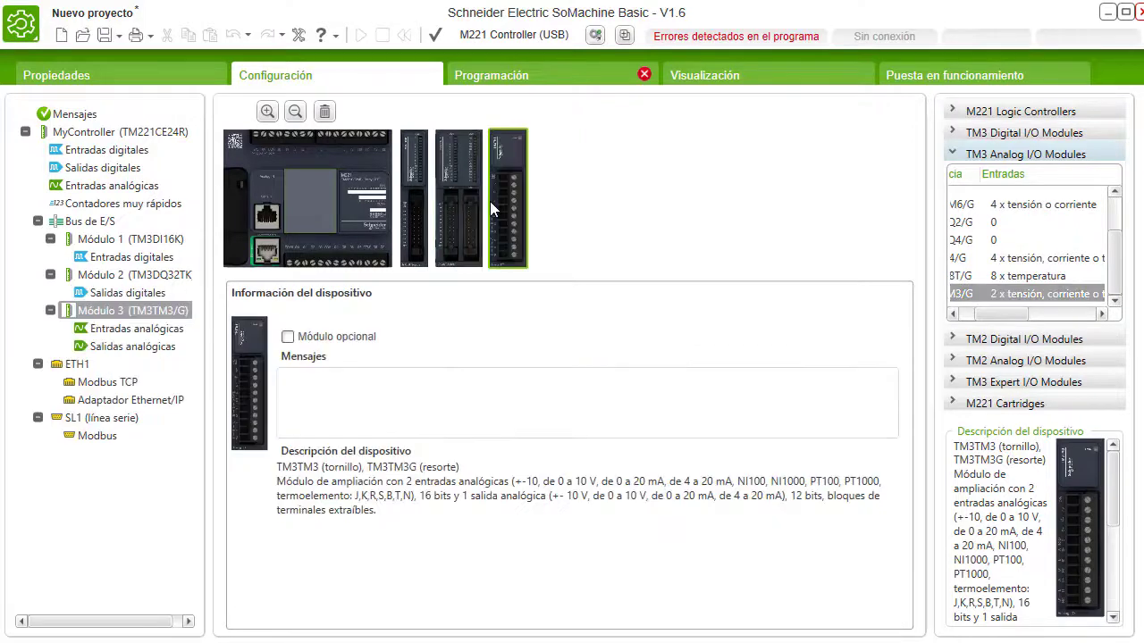
Examine the analog input and output addresses of the TM3TM3/G module and the power consumption of the I/O bus
{"action": "left_click", "coordinate": [112, 329]}
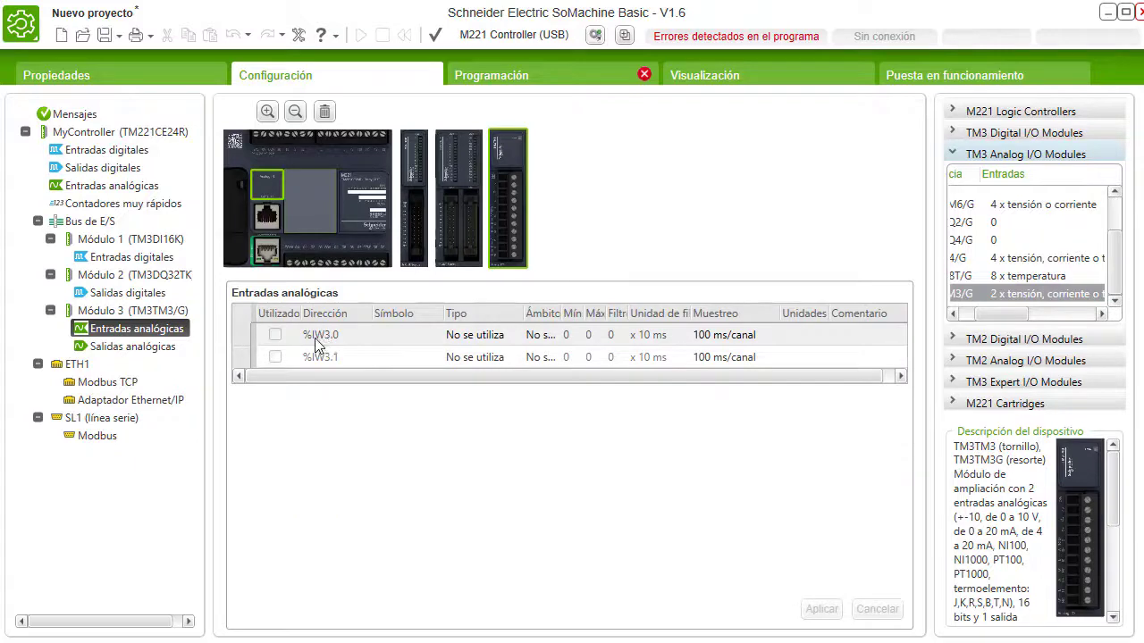
{"action": "left_click", "coordinate": [137, 349]}
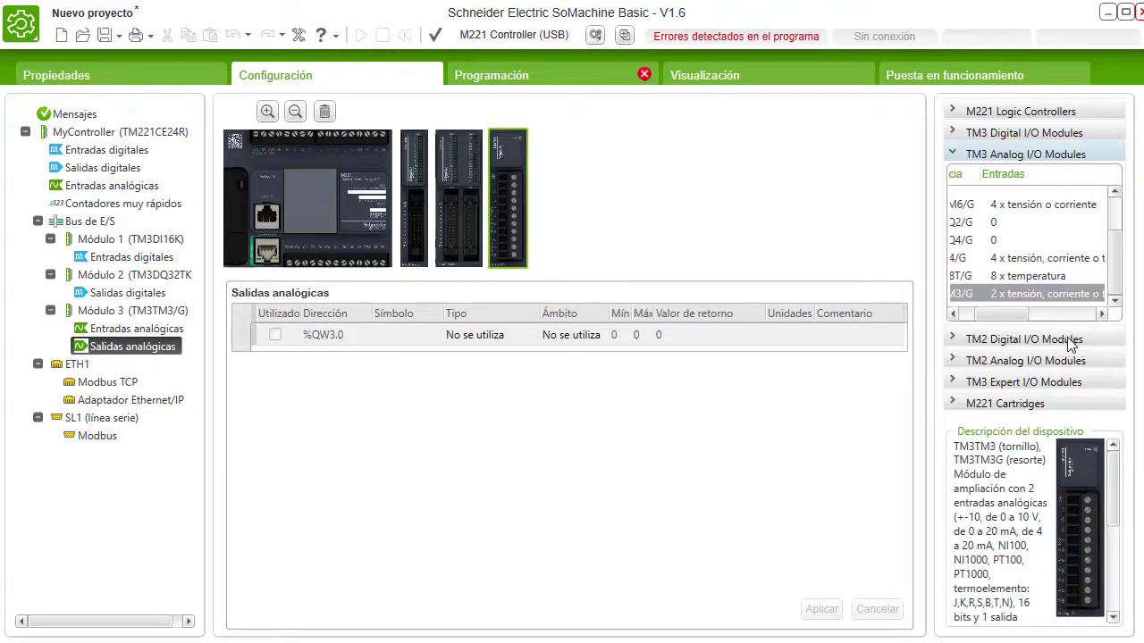
{"action": "left_click", "coordinate": [955, 334]}
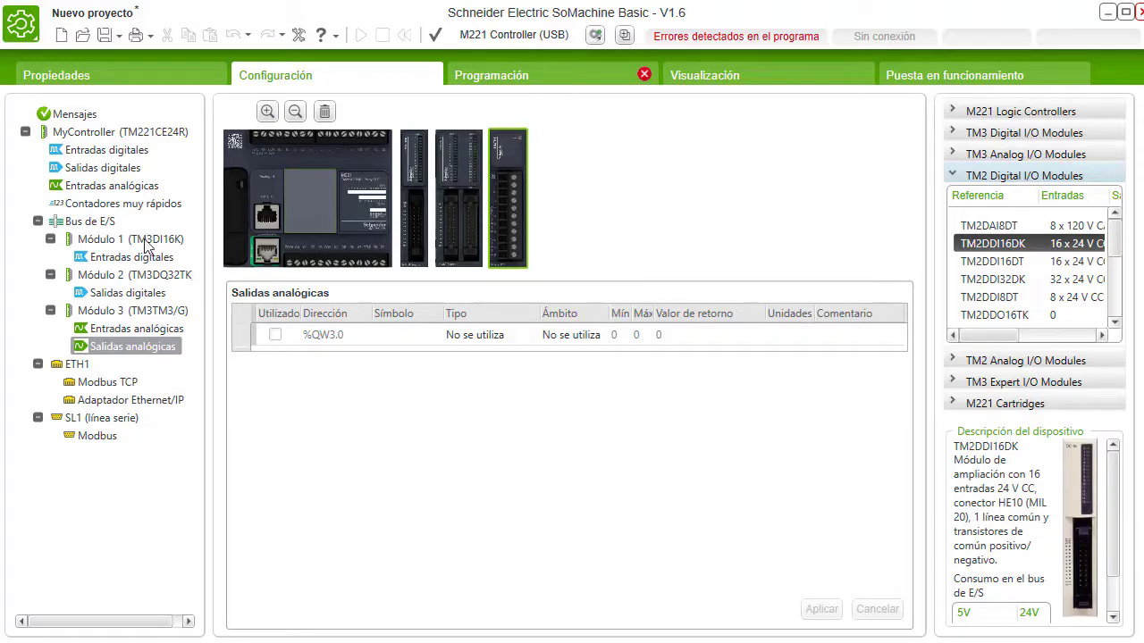
{"action": "left_click", "coordinate": [88, 224]}
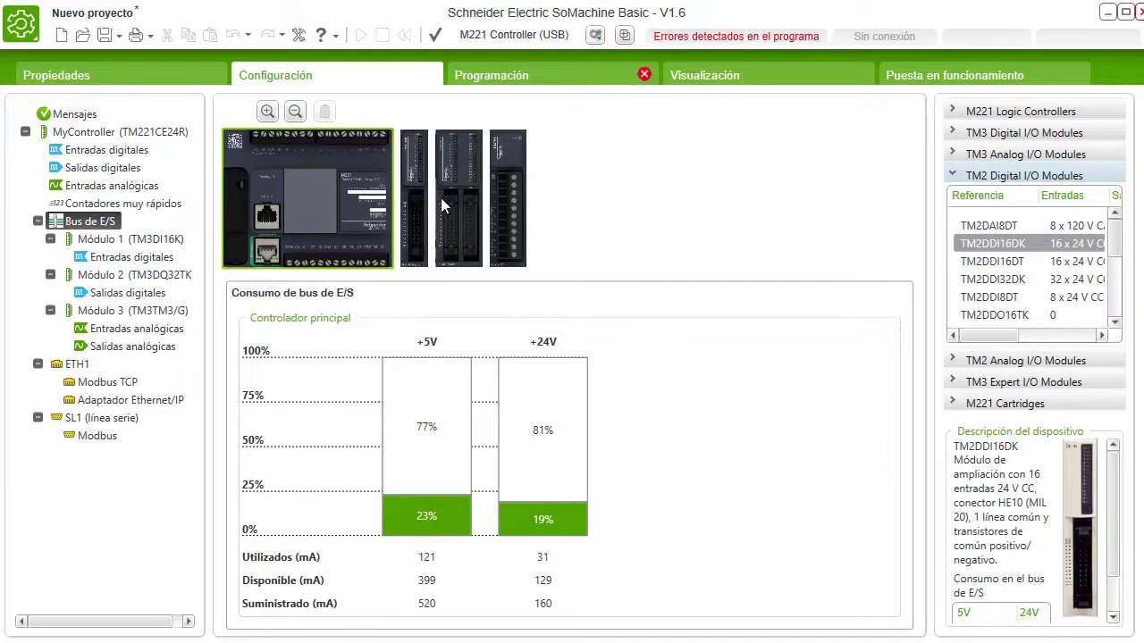
Delete the three expansion modules TM3DI16K, TM3DQ32TK and TM3TM3/G, leaving only the controller in the configuration
{"action": "left_click", "coordinate": [414, 201]}
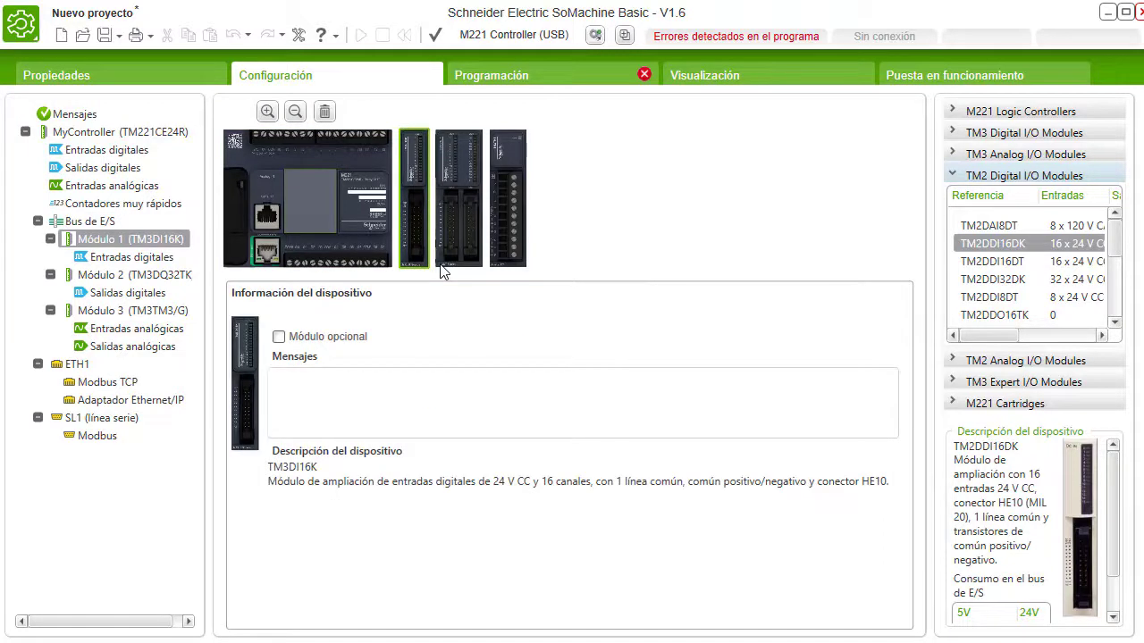
{"action": "key", "text": "Delete"}
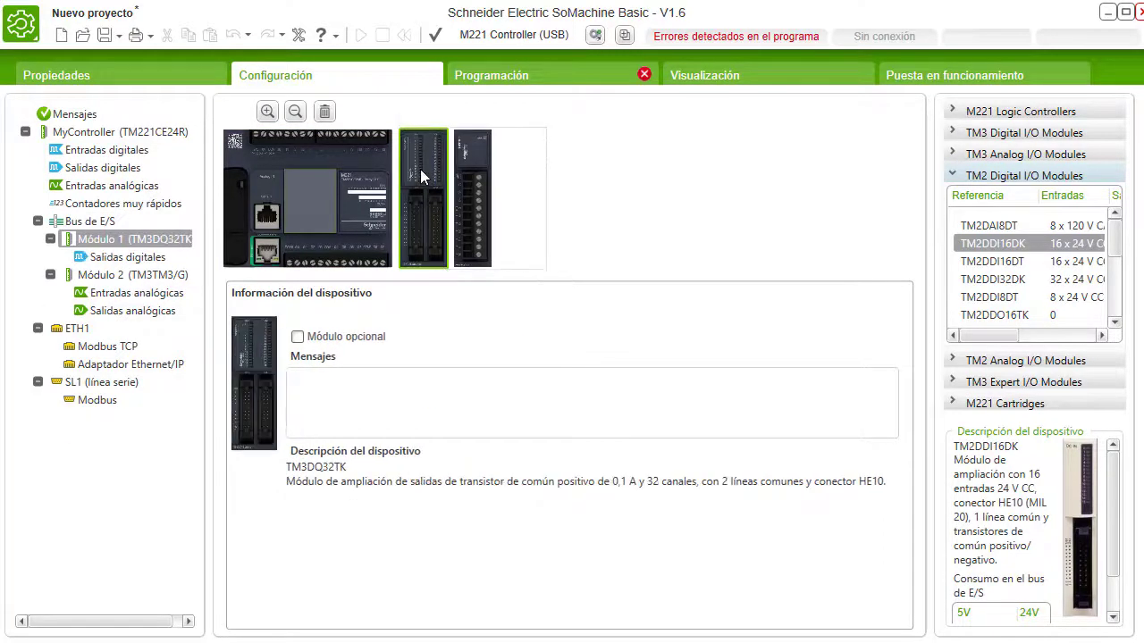
{"action": "key", "text": "Delete"}
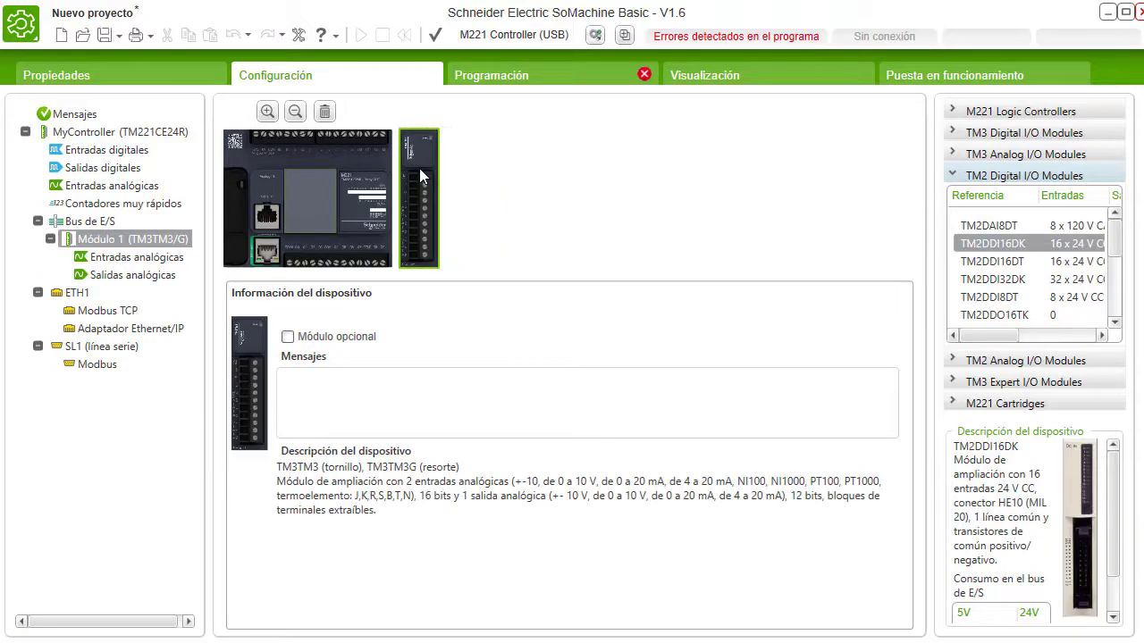
{"action": "key", "text": "Delete"}
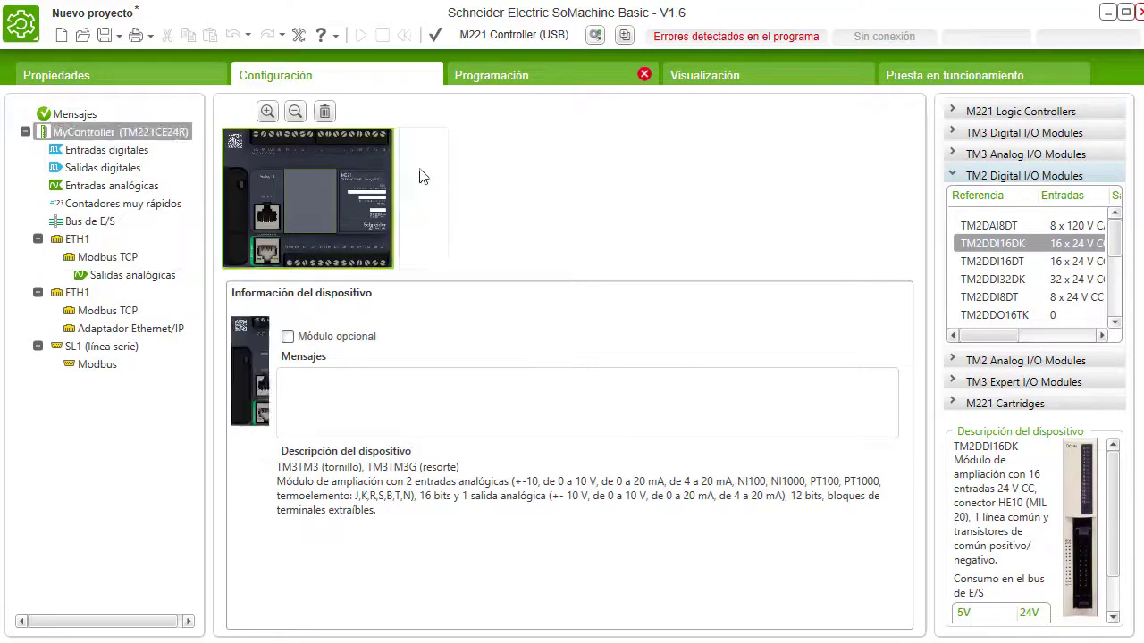
Open the controller's digital inputs, check the filter options of %I0.0 and select 3 ms
{"action": "left_click", "coordinate": [95, 151]}
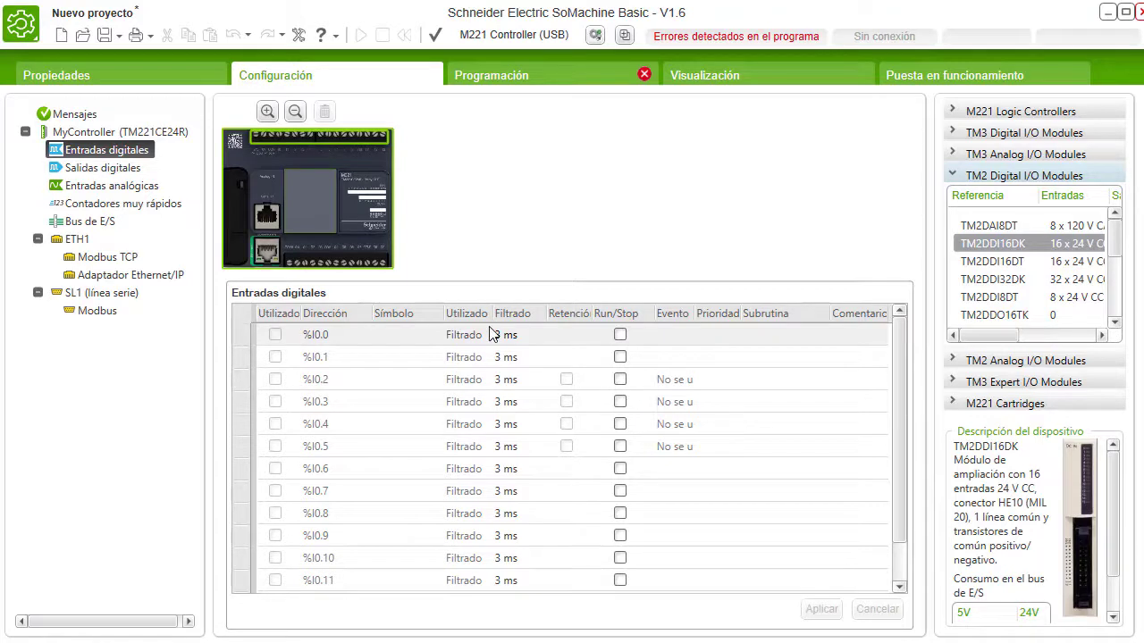
{"action": "left_click", "coordinate": [461, 335]}
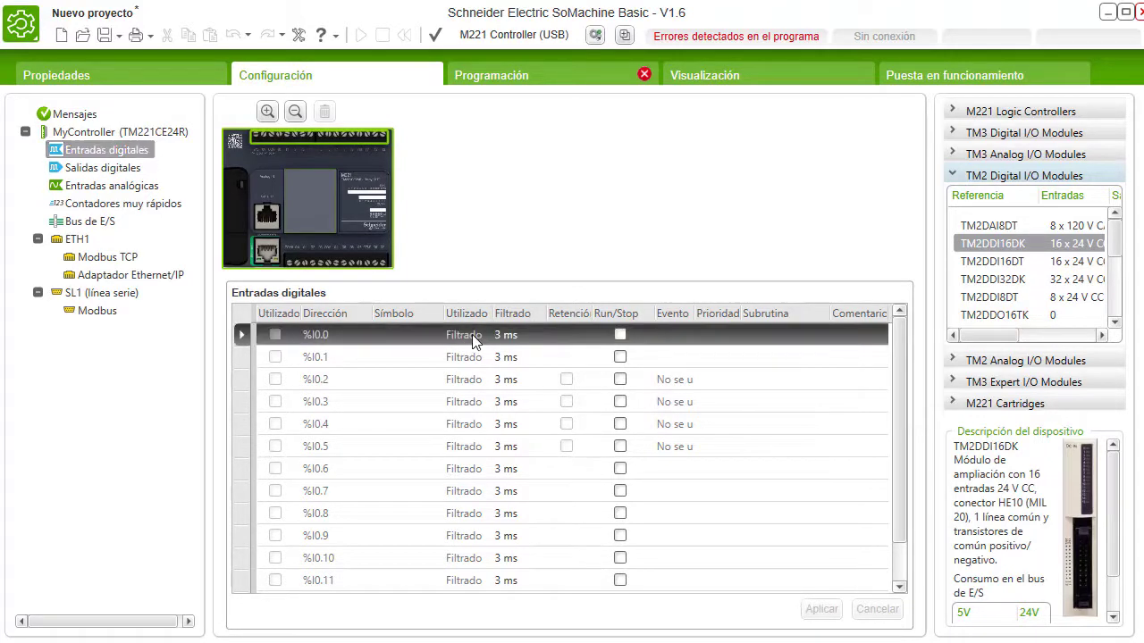
{"action": "left_click", "coordinate": [511, 337]}
{"action": "left_click", "coordinate": [526, 336]}
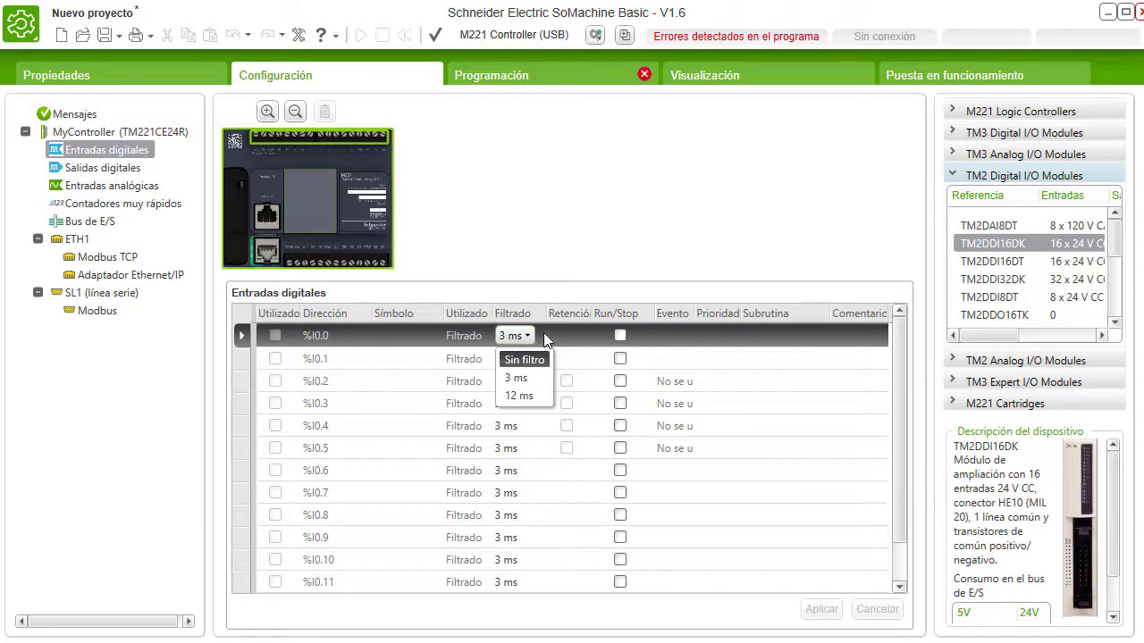
{"action": "left_click", "coordinate": [527, 377]}
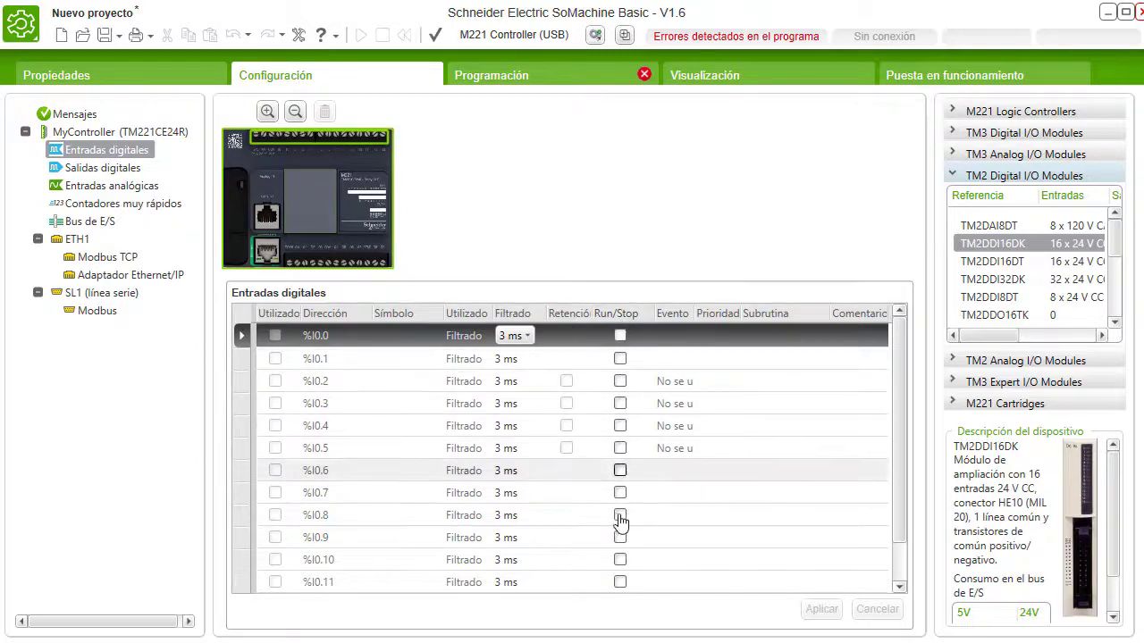
Try the Run/Stop function on various digital inputs between %I0.0 and %I0.13
{"action": "scroll", "coordinate": [617, 544], "scroll_direction": "down", "scroll_amount": 1}
{"action": "scroll", "coordinate": [618, 554], "scroll_direction": "up", "scroll_amount": 1}
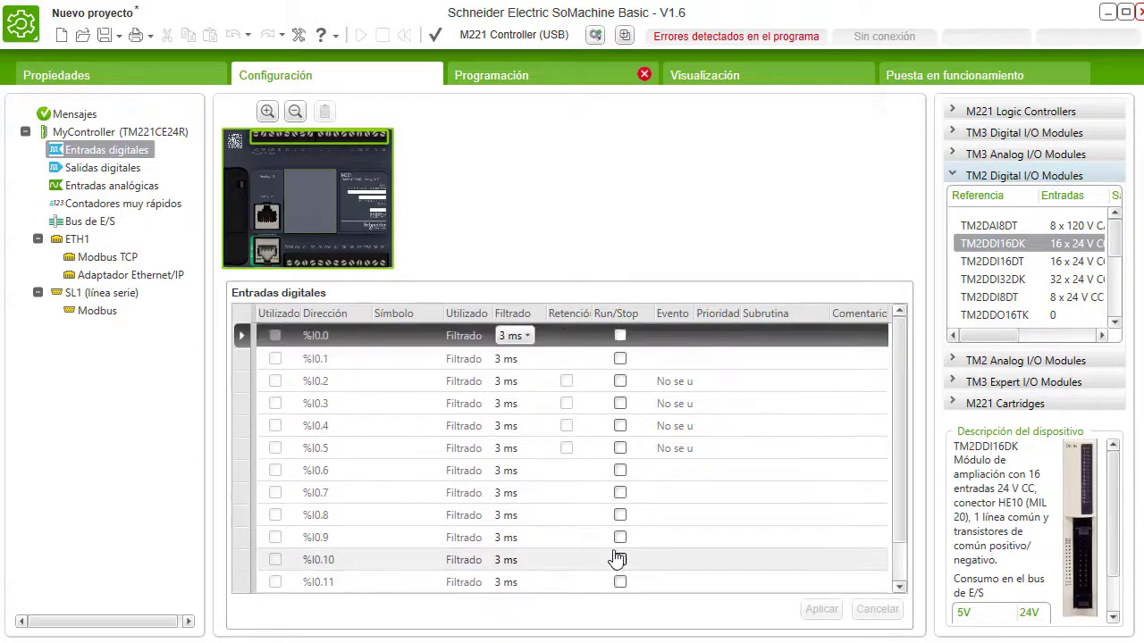
{"action": "left_click", "coordinate": [621, 337]}
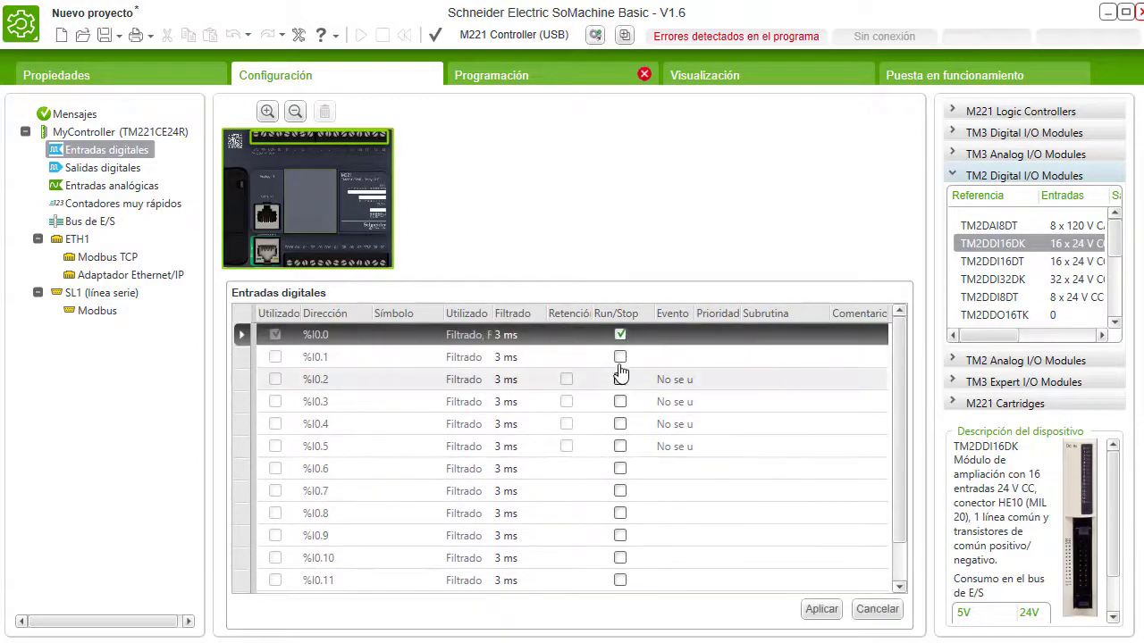
{"action": "left_click", "coordinate": [620, 536]}
{"action": "scroll", "coordinate": [620, 563], "scroll_direction": "down", "scroll_amount": 1}
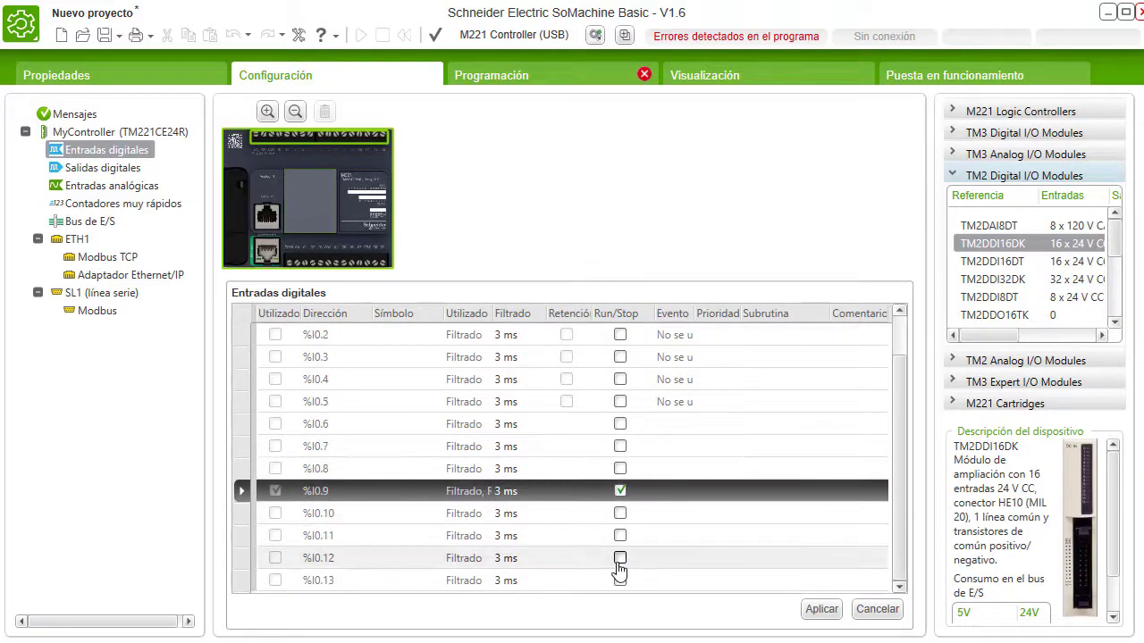
{"action": "left_click", "coordinate": [620, 581]}
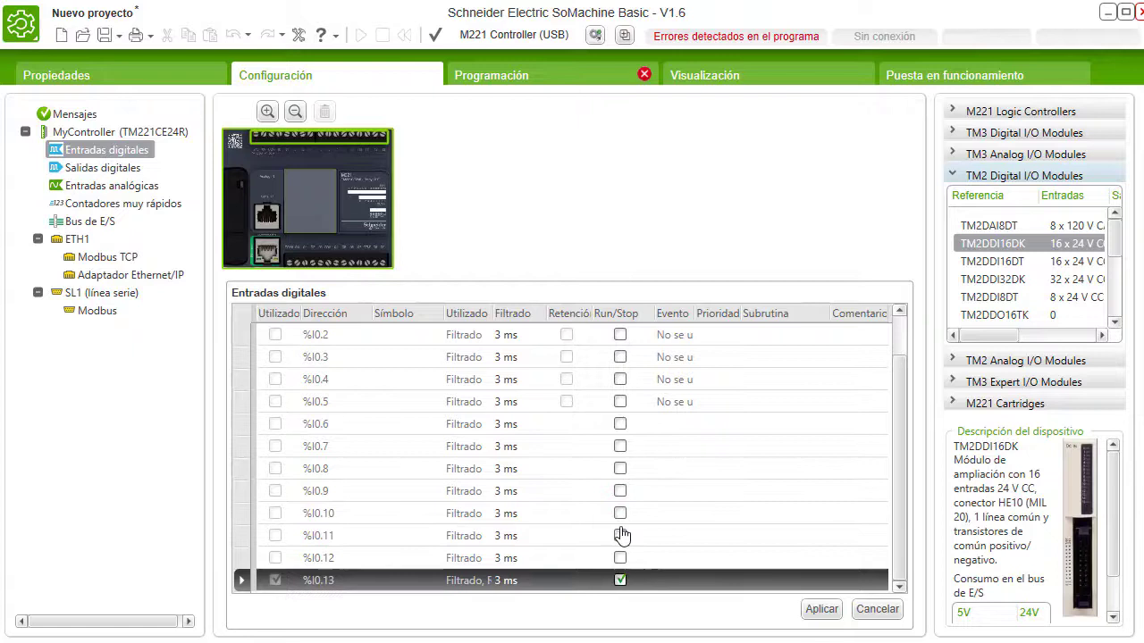
{"action": "left_click", "coordinate": [620, 468]}
{"action": "left_click", "coordinate": [620, 446]}
{"action": "left_click", "coordinate": [620, 423]}
{"action": "left_click", "coordinate": [620, 401]}
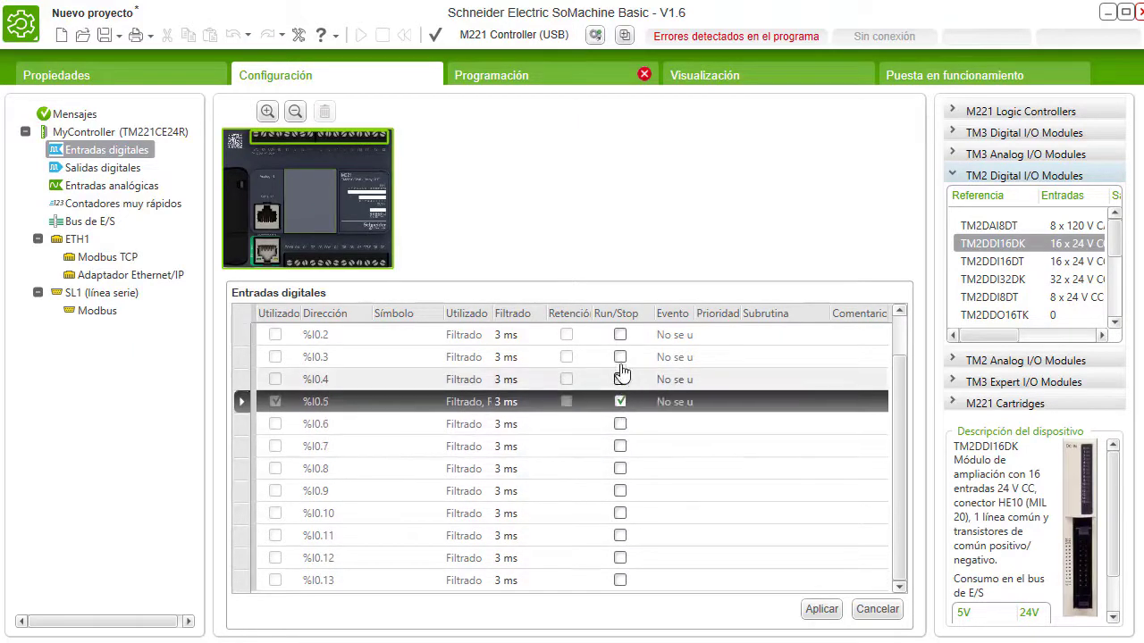
{"action": "left_click", "coordinate": [620, 378]}
{"action": "left_click", "coordinate": [620, 334]}
{"action": "scroll", "coordinate": [615, 402], "scroll_direction": "up", "scroll_amount": 1}
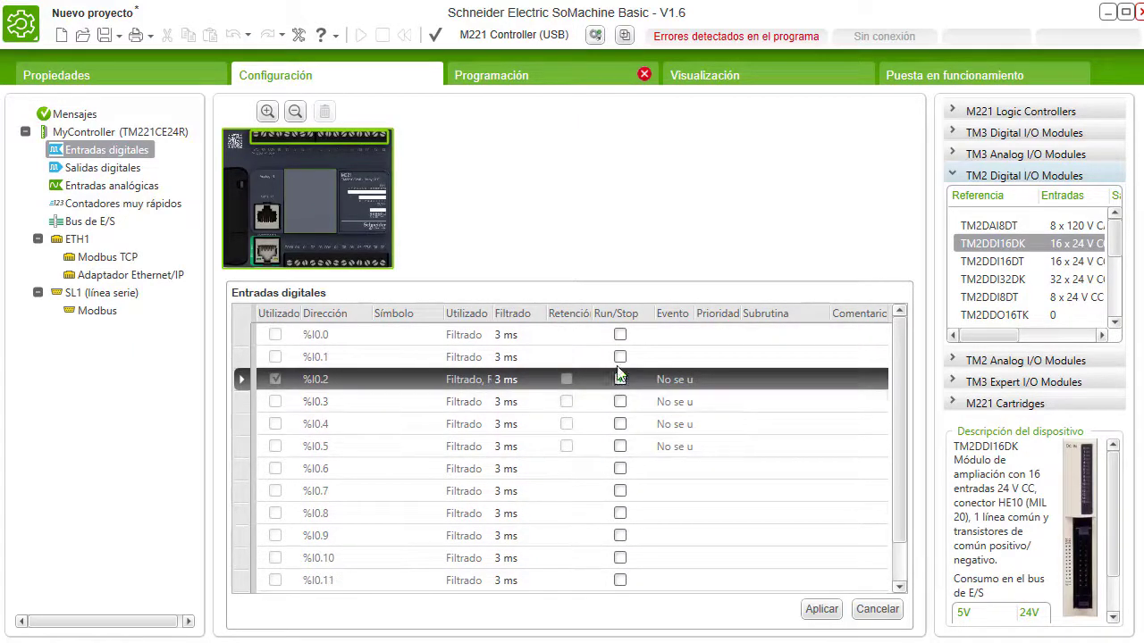
Toggle the Run/Stop function on %I0.0, assign it to digital input %I0.6 instead and apply the change
{"action": "left_click", "coordinate": [620, 335]}
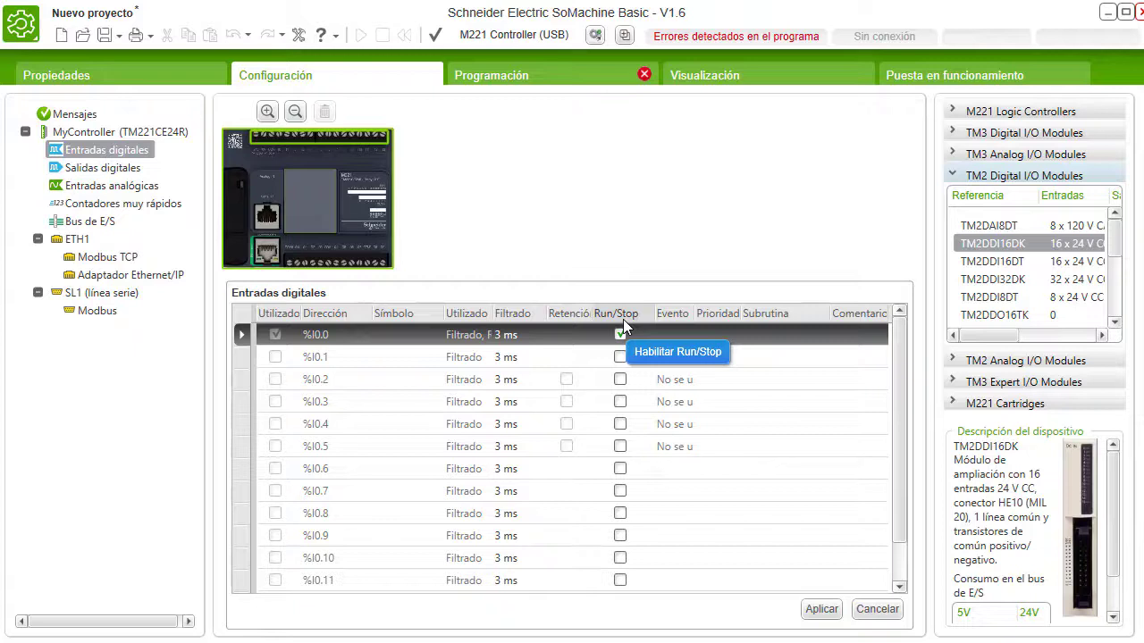
{"action": "left_click", "coordinate": [620, 334]}
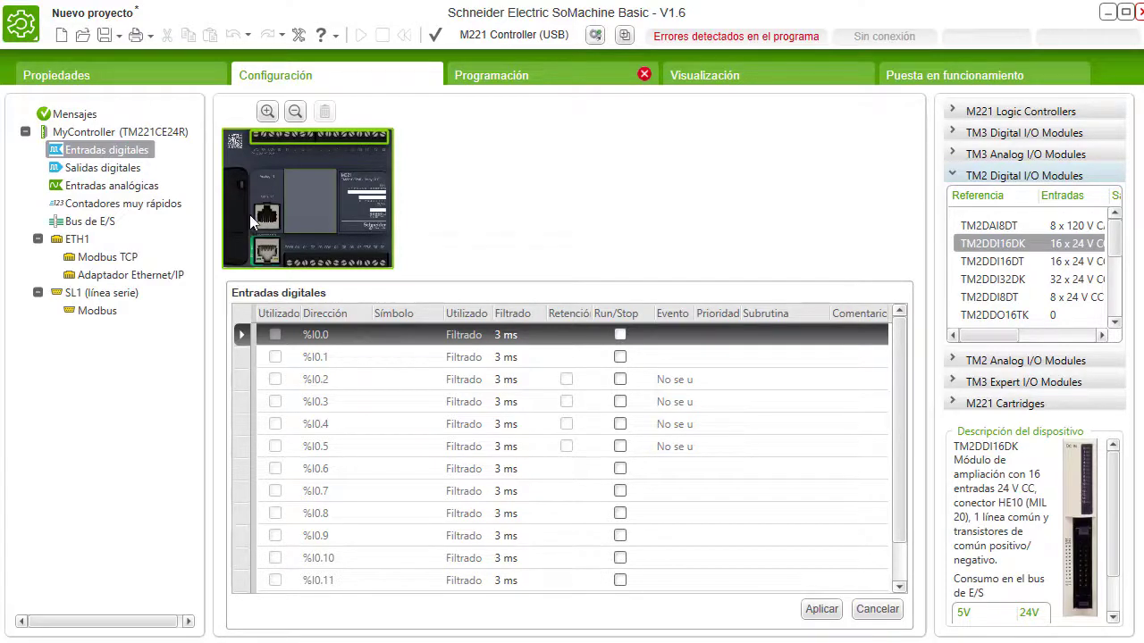
{"action": "left_click", "coordinate": [620, 336]}
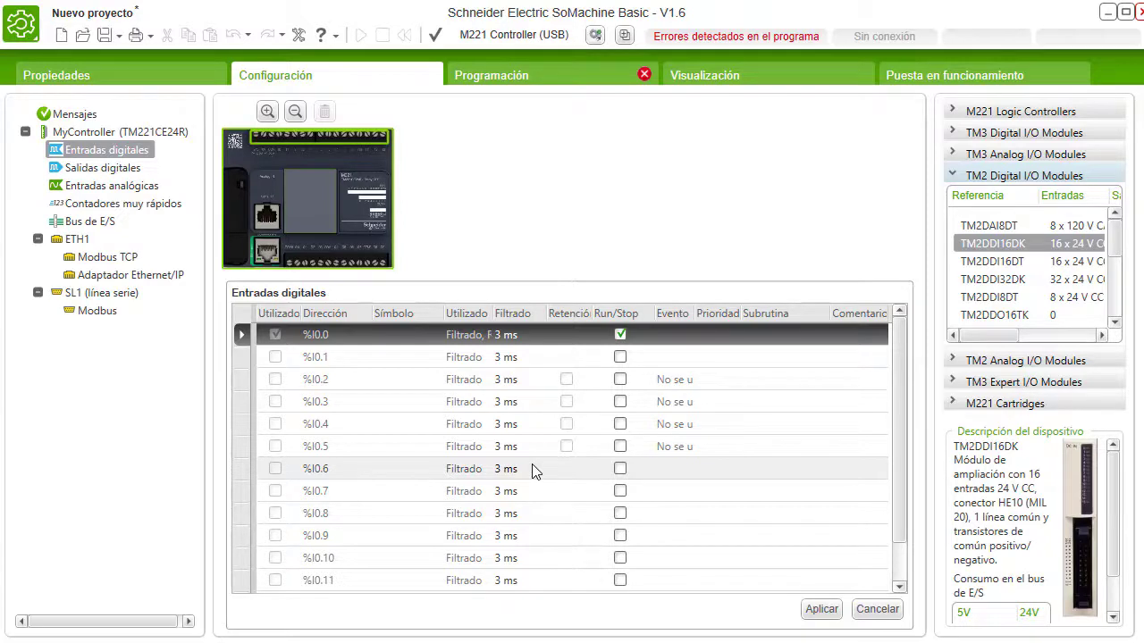
{"action": "left_click", "coordinate": [620, 468]}
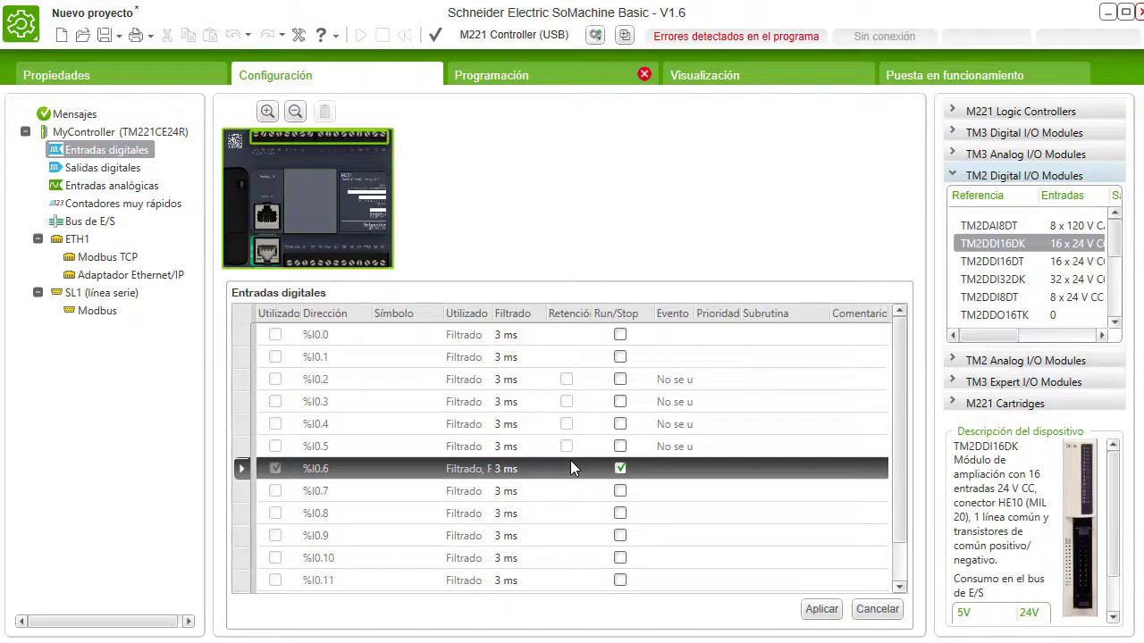
{"action": "key", "text": "Return"}
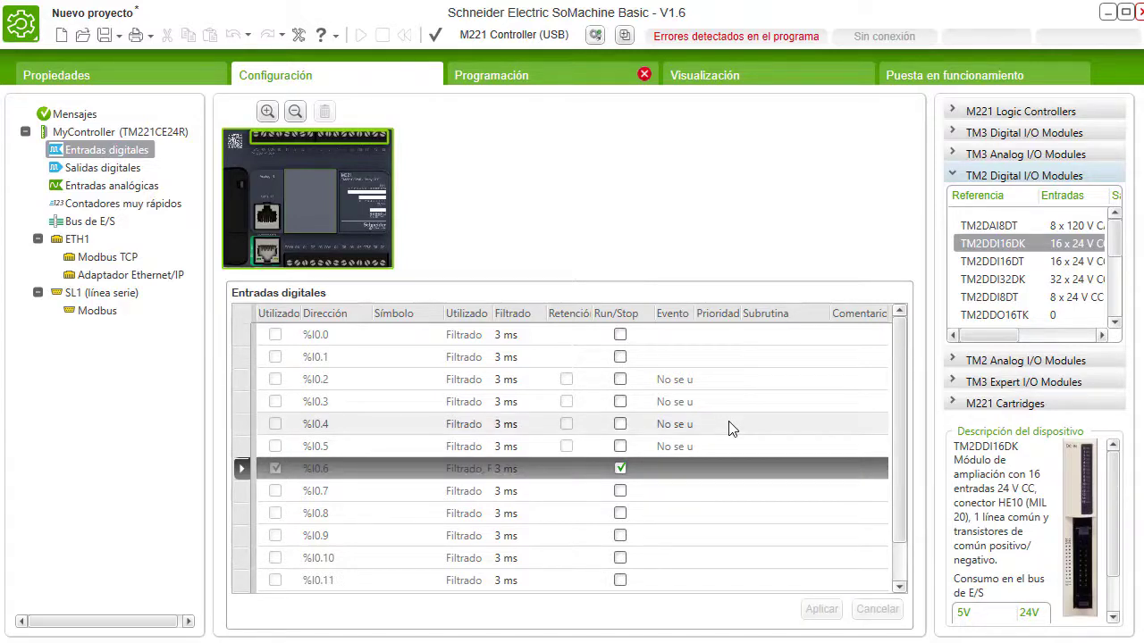
In the digital outputs, widen the status alarm column, try the alarm on outputs up to %Q0.7 and assign it to %Q0.0
{"action": "left_click", "coordinate": [108, 170]}
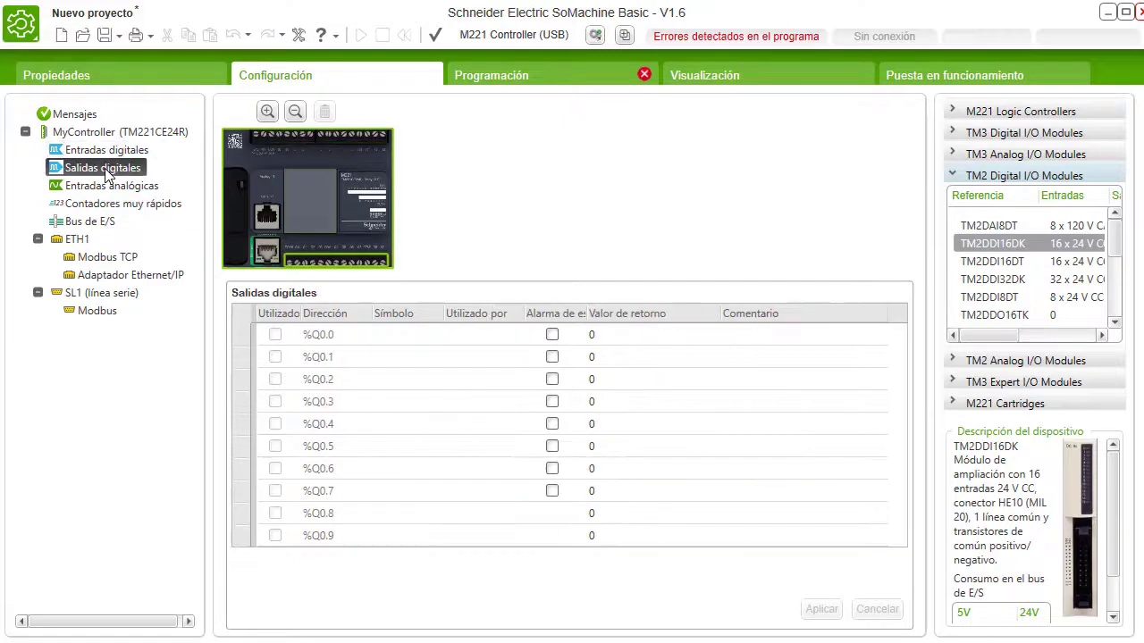
{"action": "left_click_drag", "start_coordinate": [585, 315], "coordinate": [633, 315]}
{"action": "left_click", "coordinate": [577, 334]}
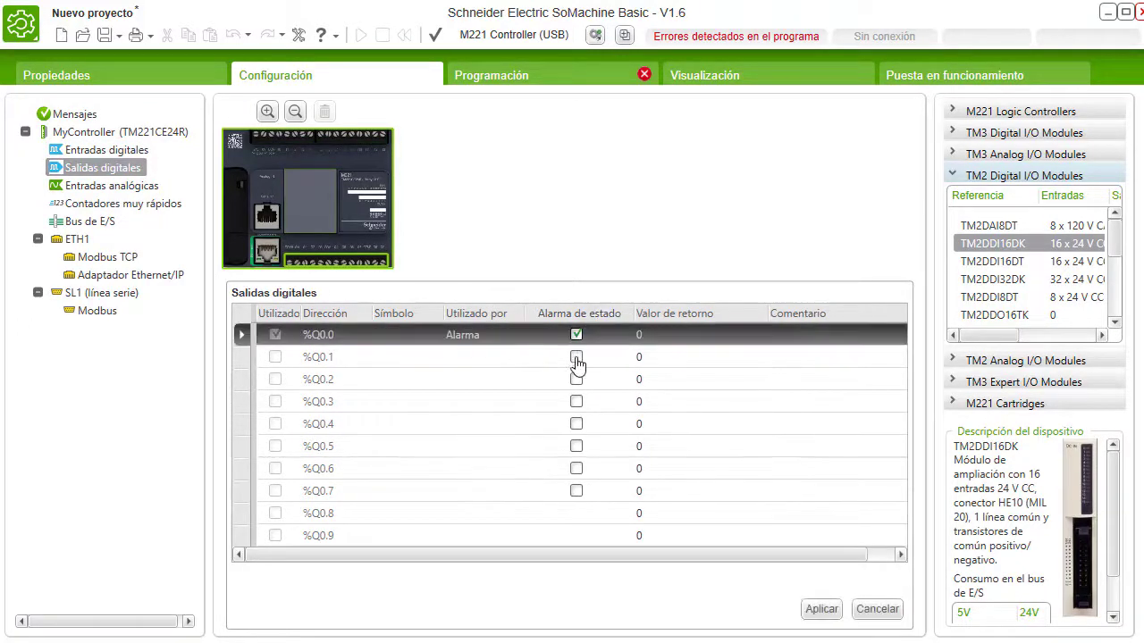
{"action": "left_click", "coordinate": [576, 358]}
{"action": "left_click", "coordinate": [576, 379]}
{"action": "left_click", "coordinate": [577, 401]}
{"action": "left_click", "coordinate": [577, 423]}
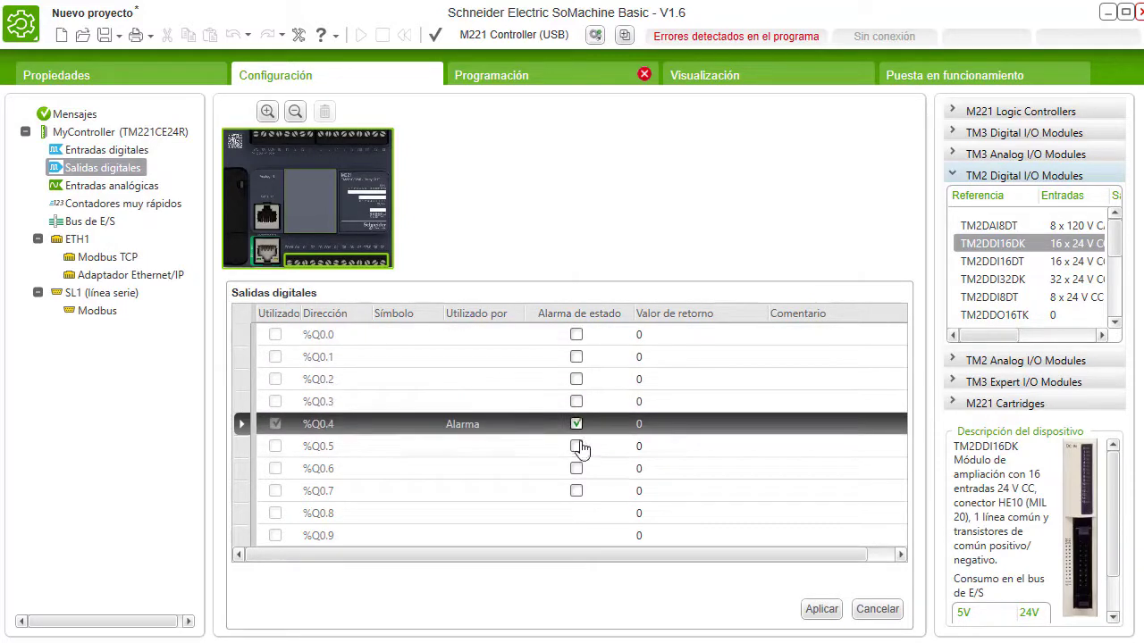
{"action": "left_click", "coordinate": [576, 446]}
{"action": "left_click", "coordinate": [576, 468]}
{"action": "left_click", "coordinate": [577, 490]}
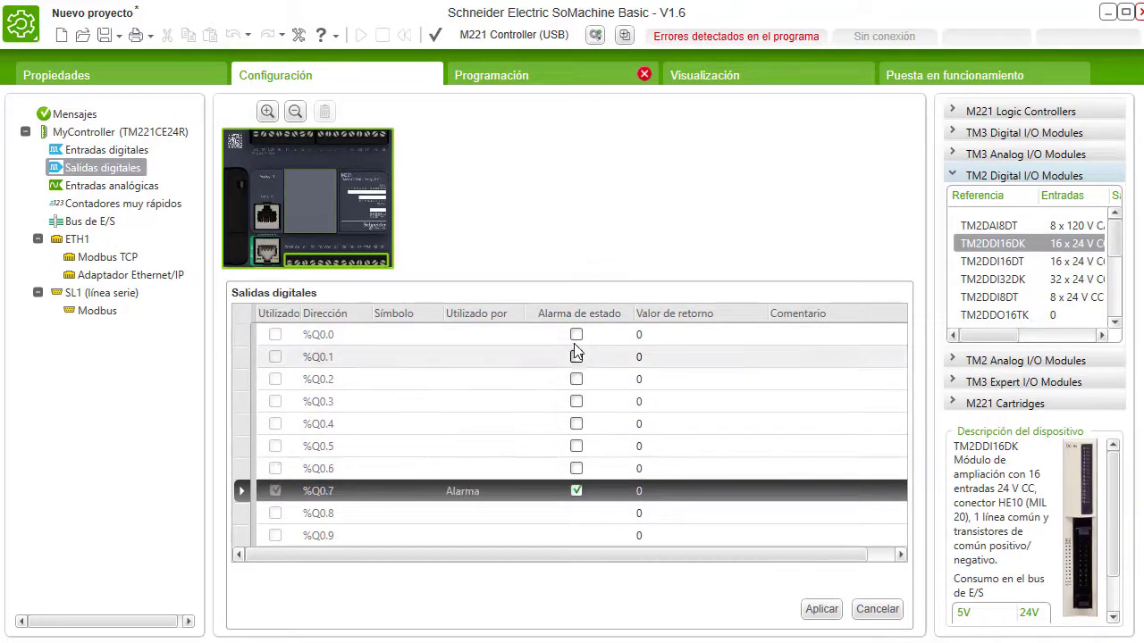
{"action": "left_click", "coordinate": [575, 338]}
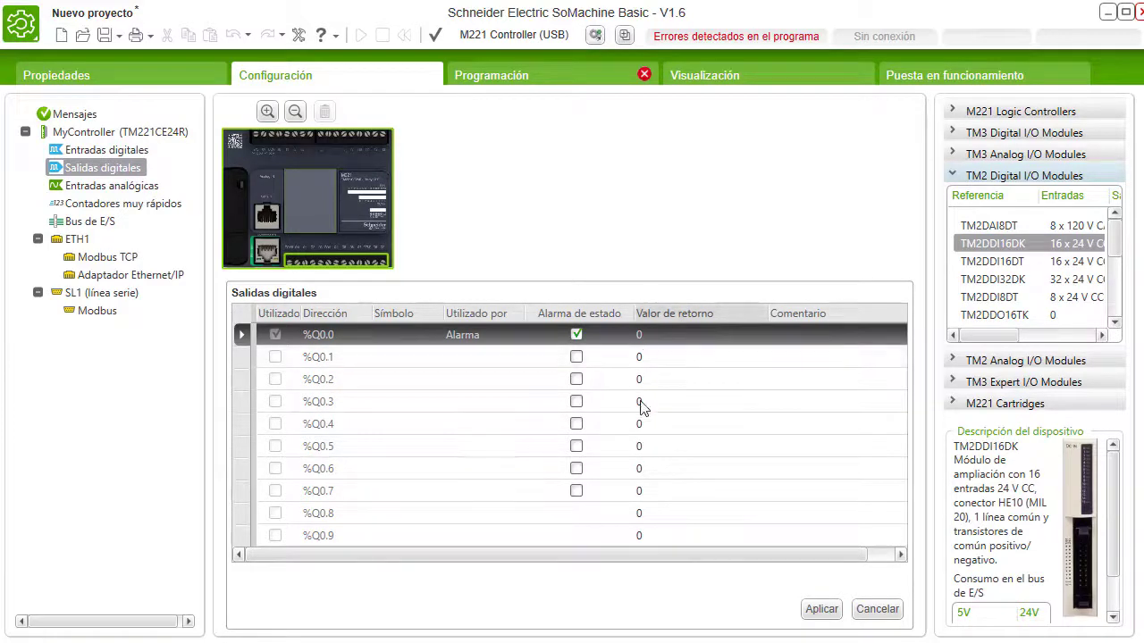
Set the return value of digital outputs %Q0.8 and %Q0.9 to 1
{"action": "left_click", "coordinate": [643, 429]}
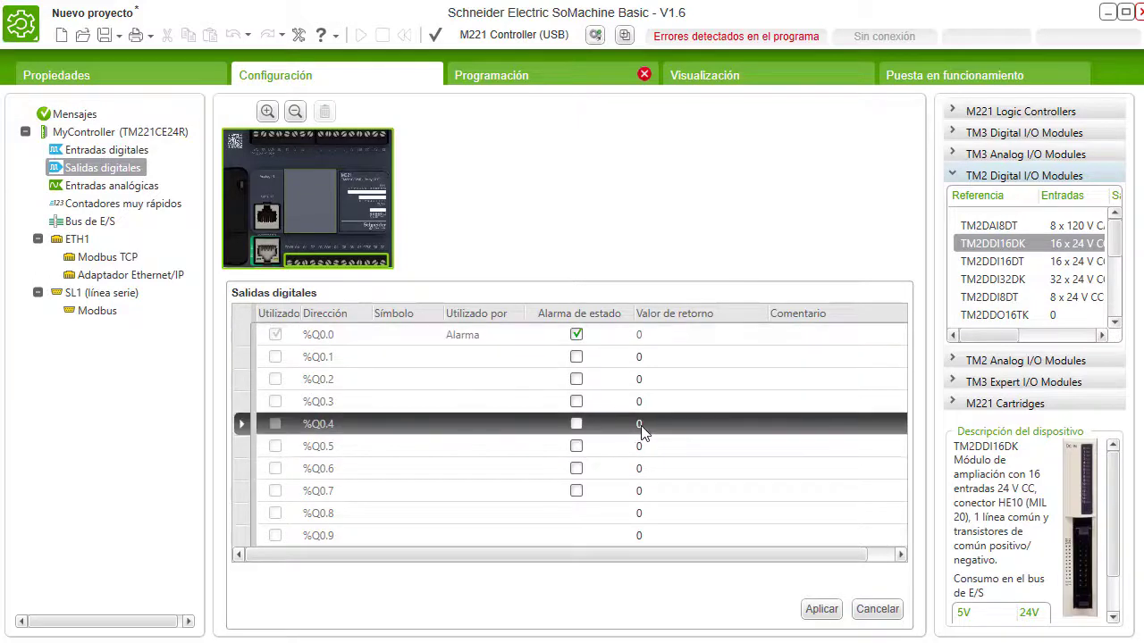
{"action": "left_click", "coordinate": [643, 518]}
{"action": "left_click", "coordinate": [642, 517]}
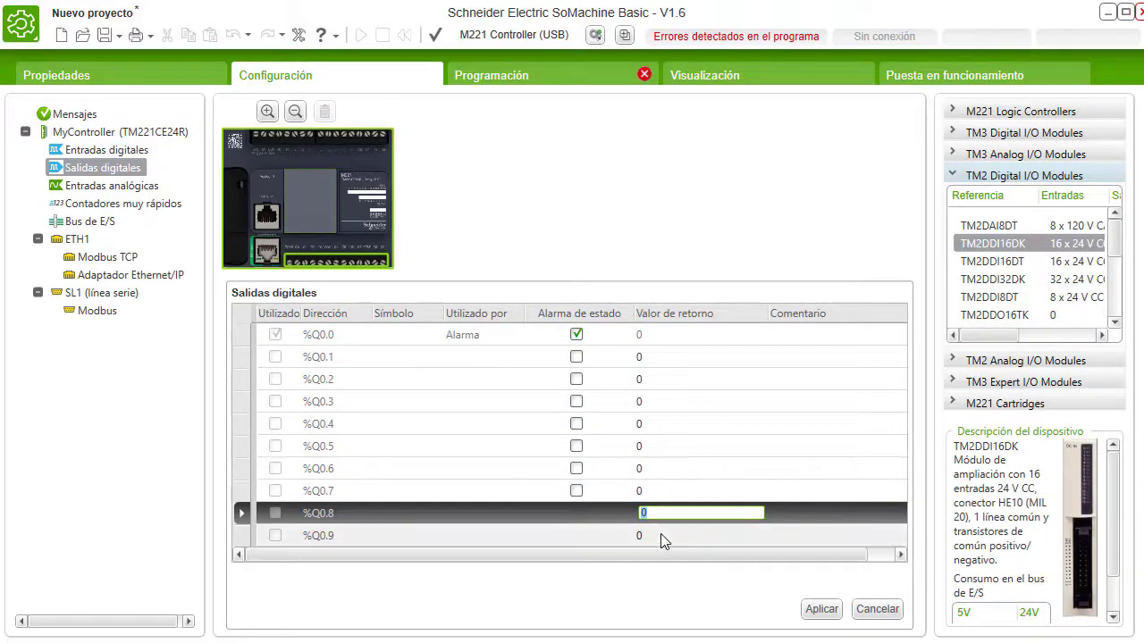
{"action": "type", "text": "1"}
{"action": "left_click", "coordinate": [641, 536]}
{"action": "left_click", "coordinate": [642, 536]}
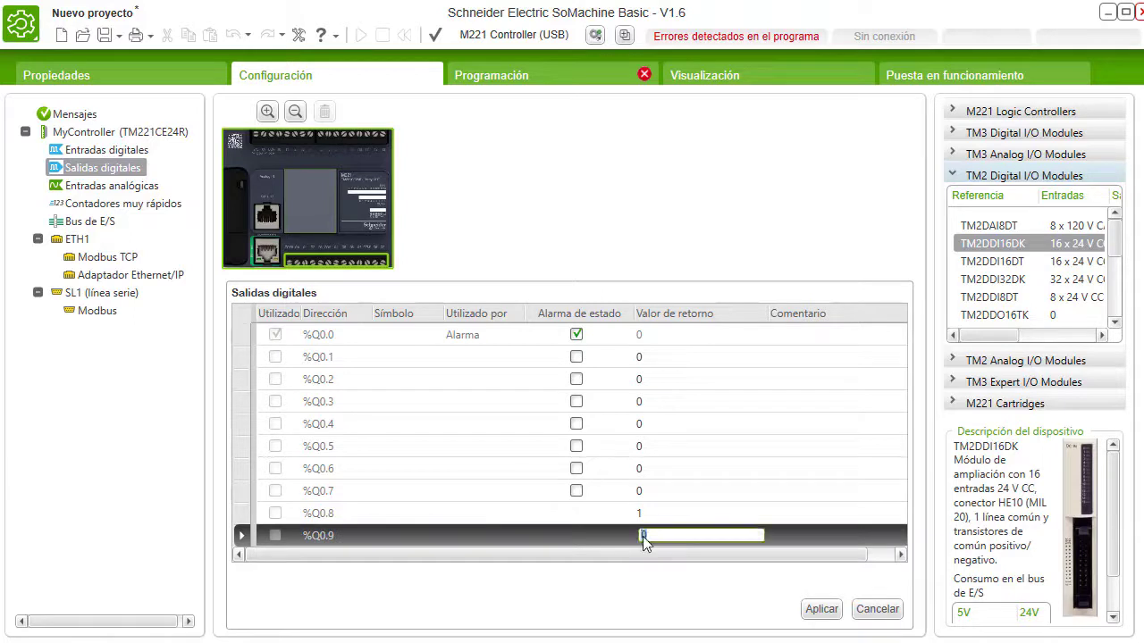
{"action": "type", "text": "1"}
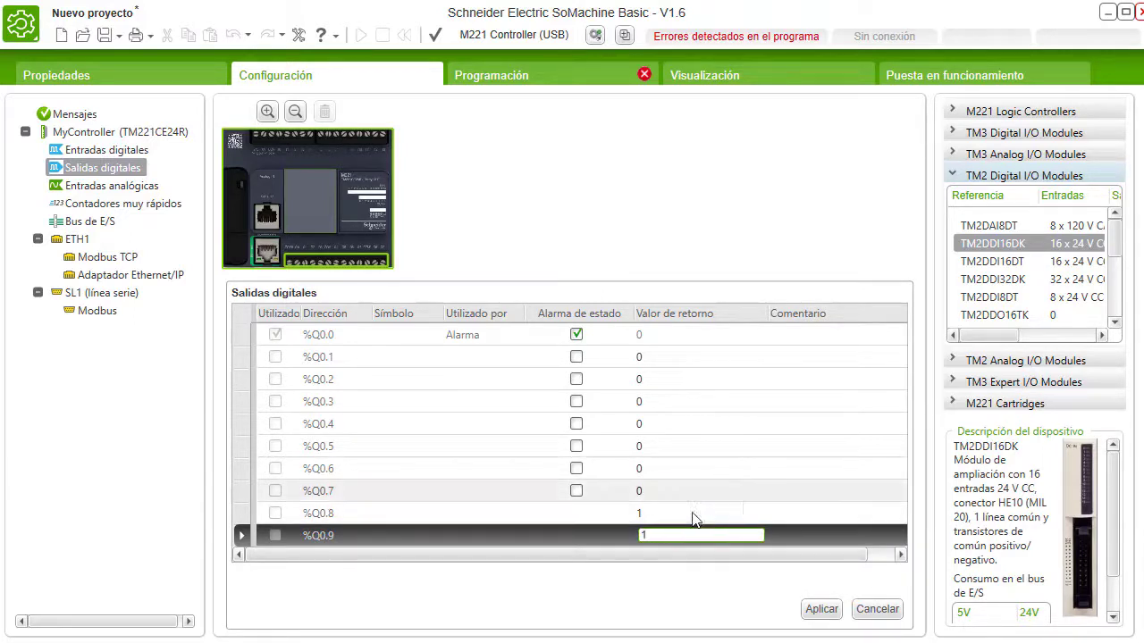
Set the return value of %Q0.8 to 0, apply the pending output changes and recheck the digital outputs configuration
{"action": "left_click", "coordinate": [641, 515]}
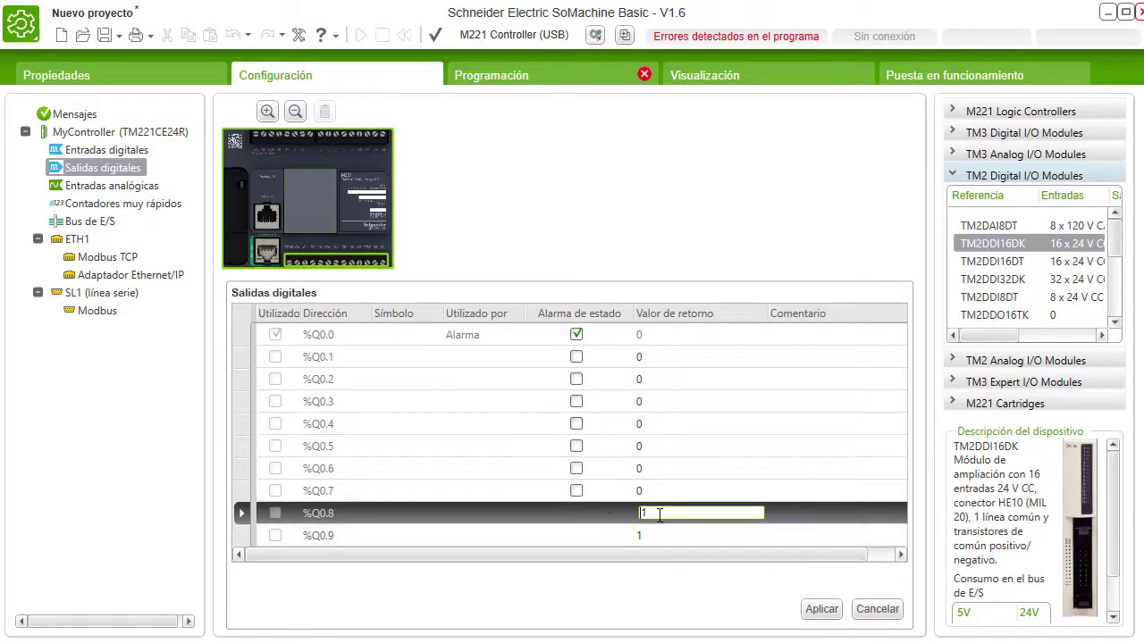
{"action": "key", "text": "ctrl+a"}
{"action": "type", "text": "0"}
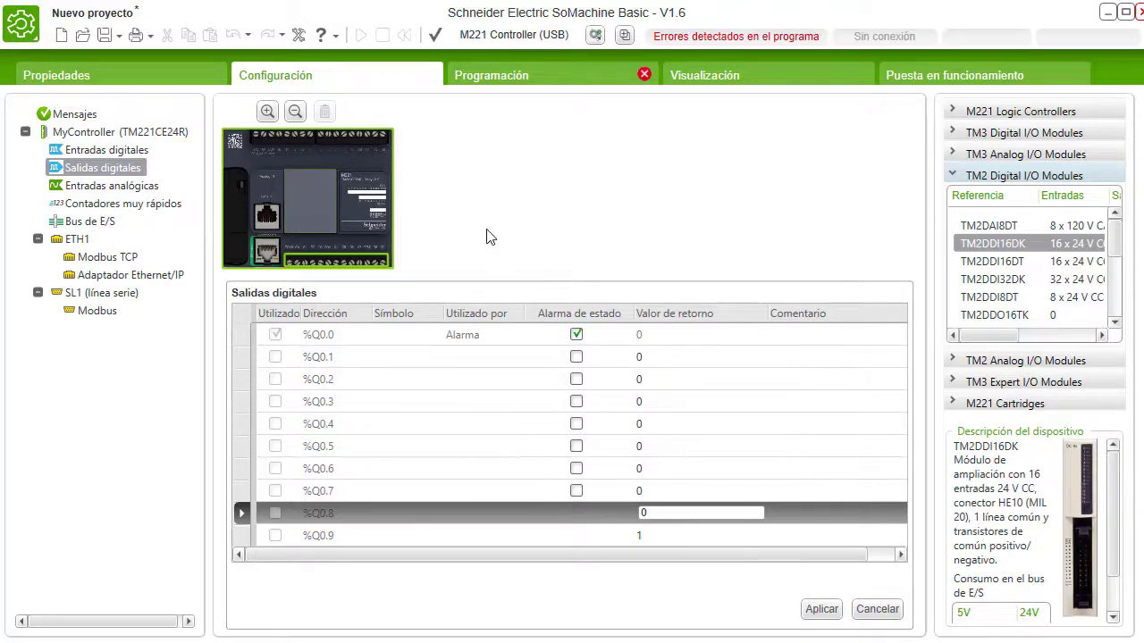
{"action": "left_click", "coordinate": [518, 80]}
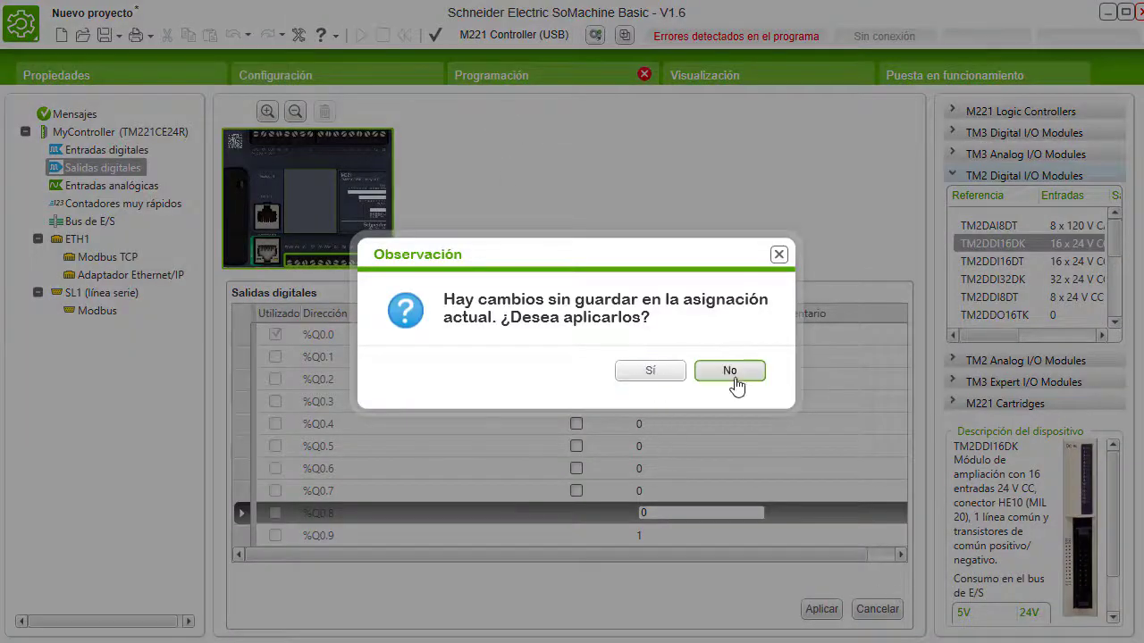
{"action": "left_click", "coordinate": [650, 371]}
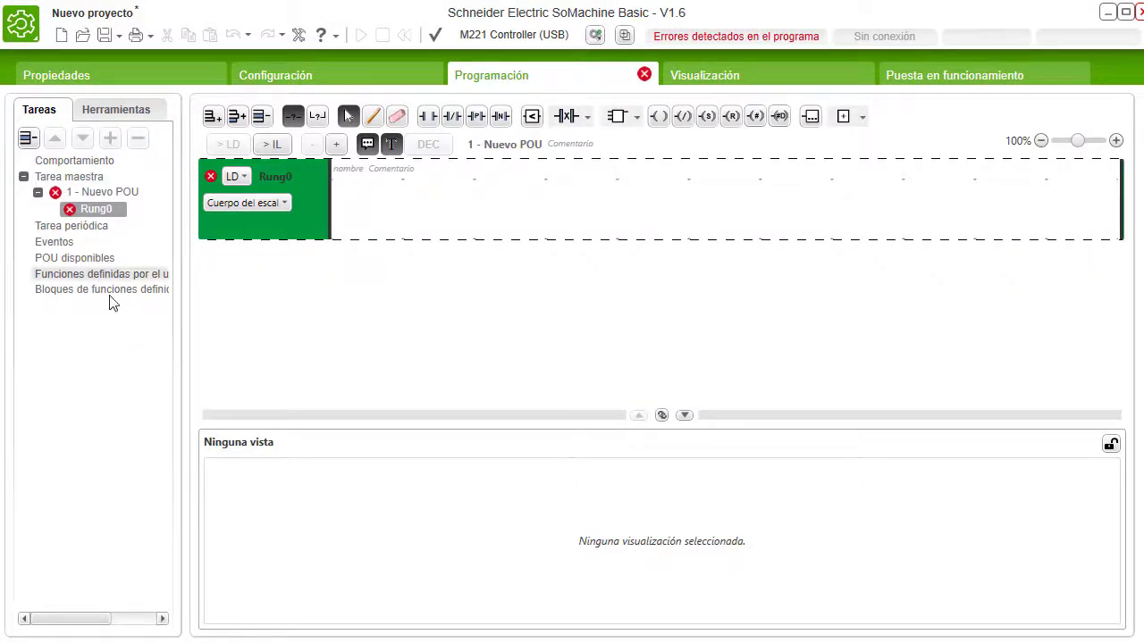
{"action": "left_click", "coordinate": [268, 76]}
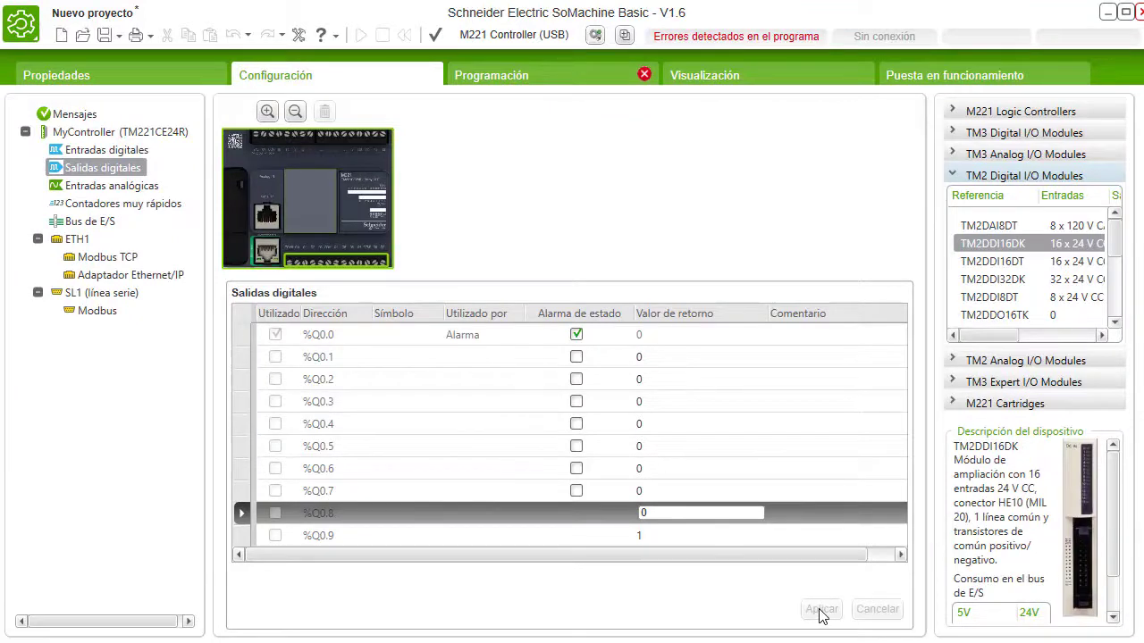
Insert a normally open contact at the start of Rung0 and assign it the address %I0.10
{"action": "left_click", "coordinate": [556, 77]}
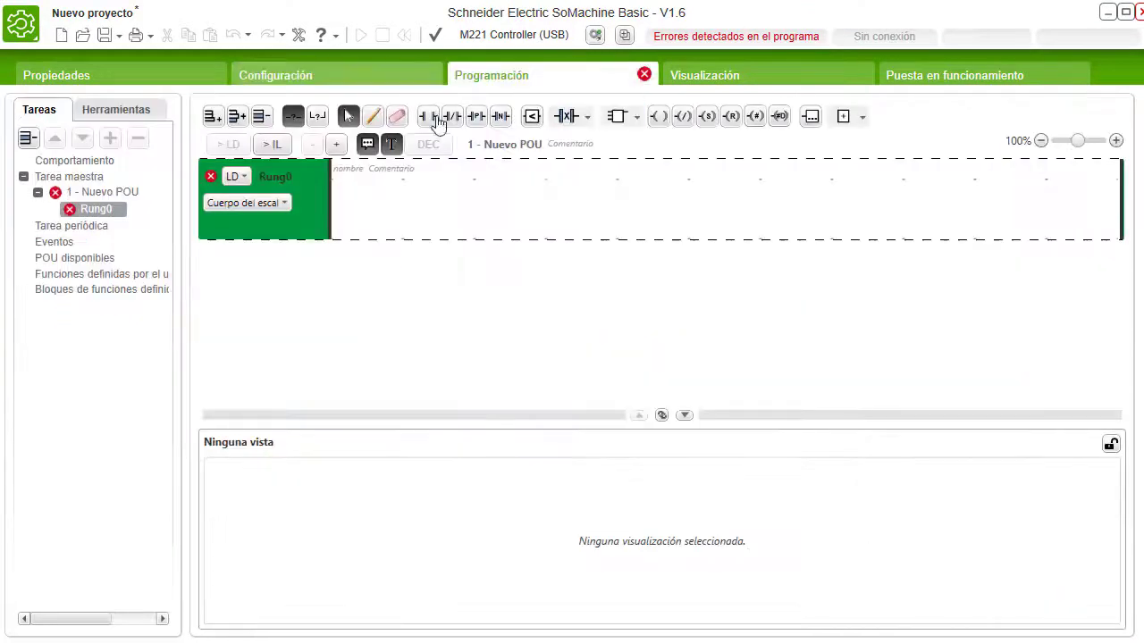
{"action": "left_click", "coordinate": [388, 212]}
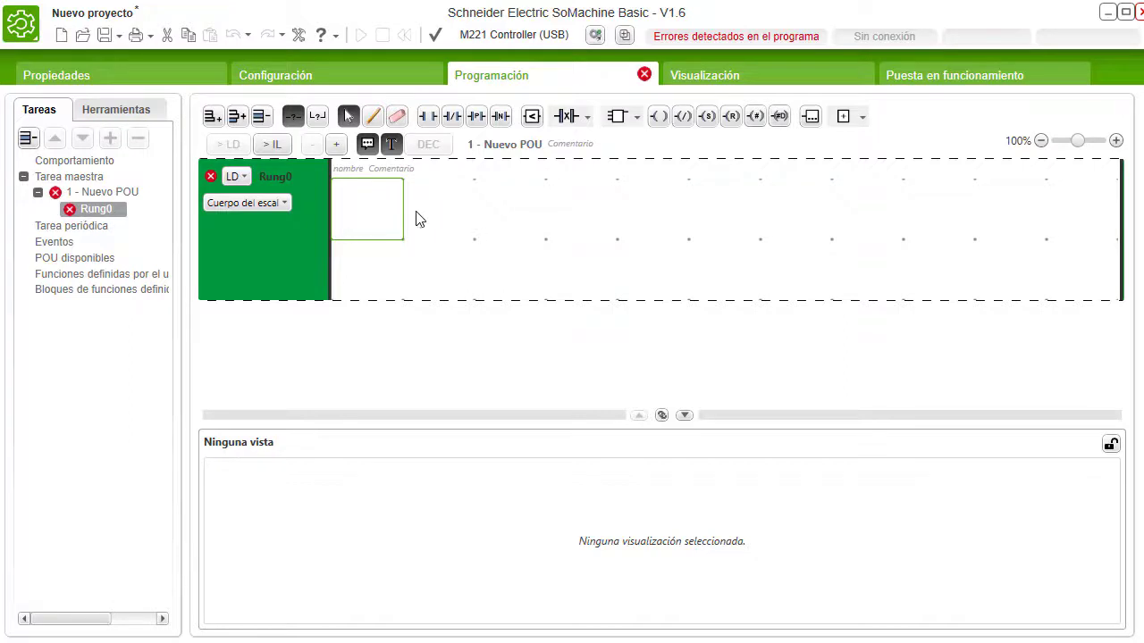
{"action": "left_click", "coordinate": [427, 116]}
{"action": "left_click", "coordinate": [352, 211]}
{"action": "left_click", "coordinate": [353, 211]}
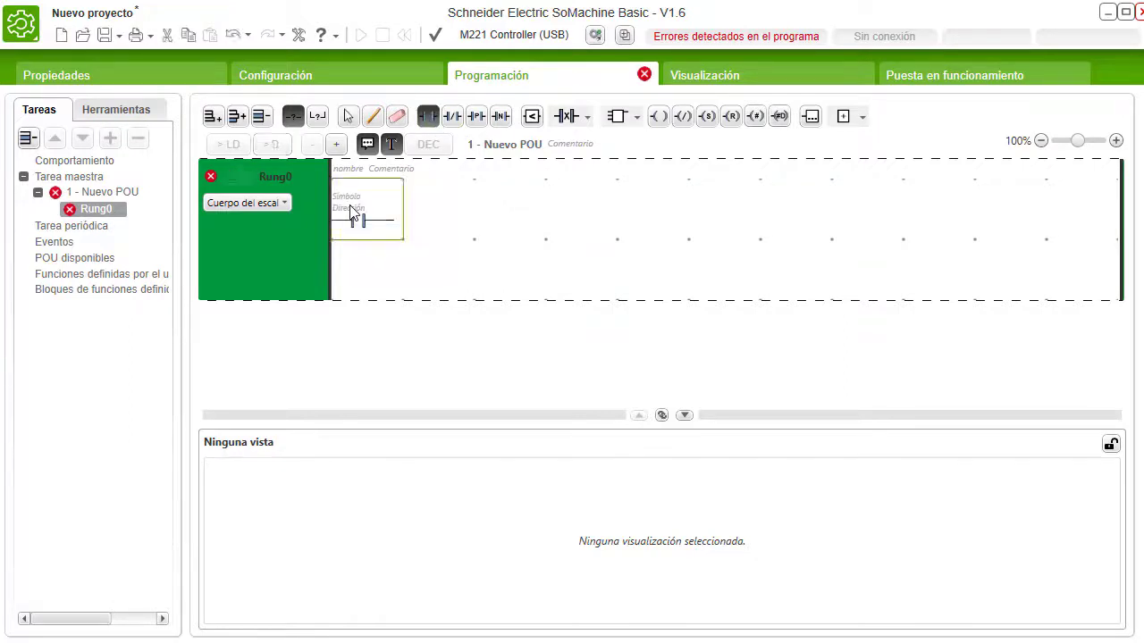
{"action": "left_click", "coordinate": [356, 208]}
{"action": "type", "text": "%"}
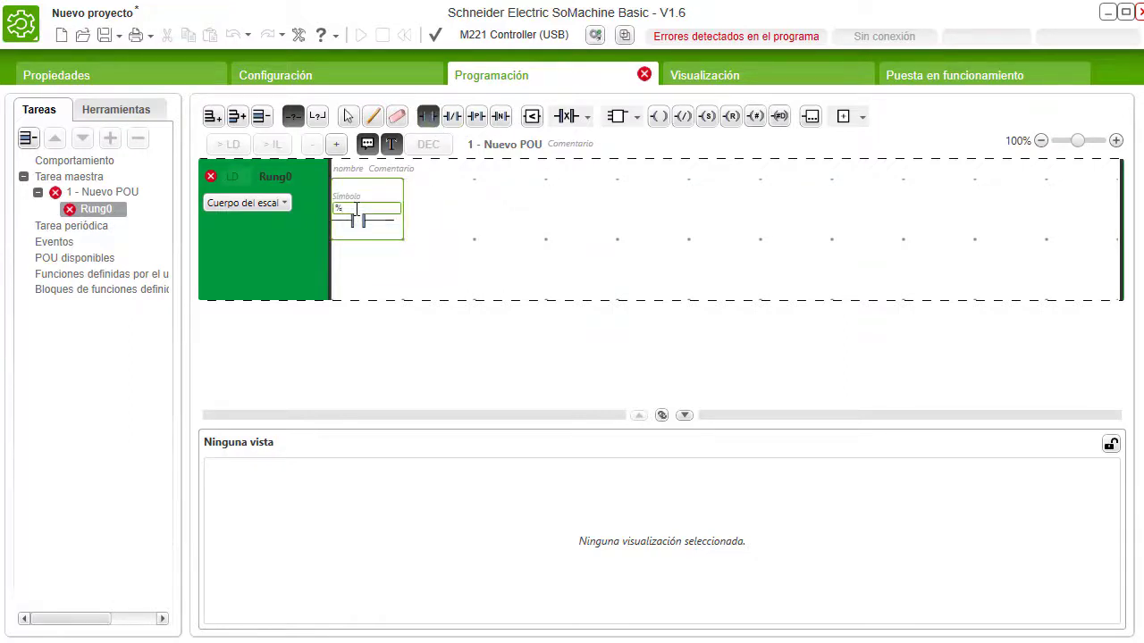
{"action": "type", "text": "I0."}
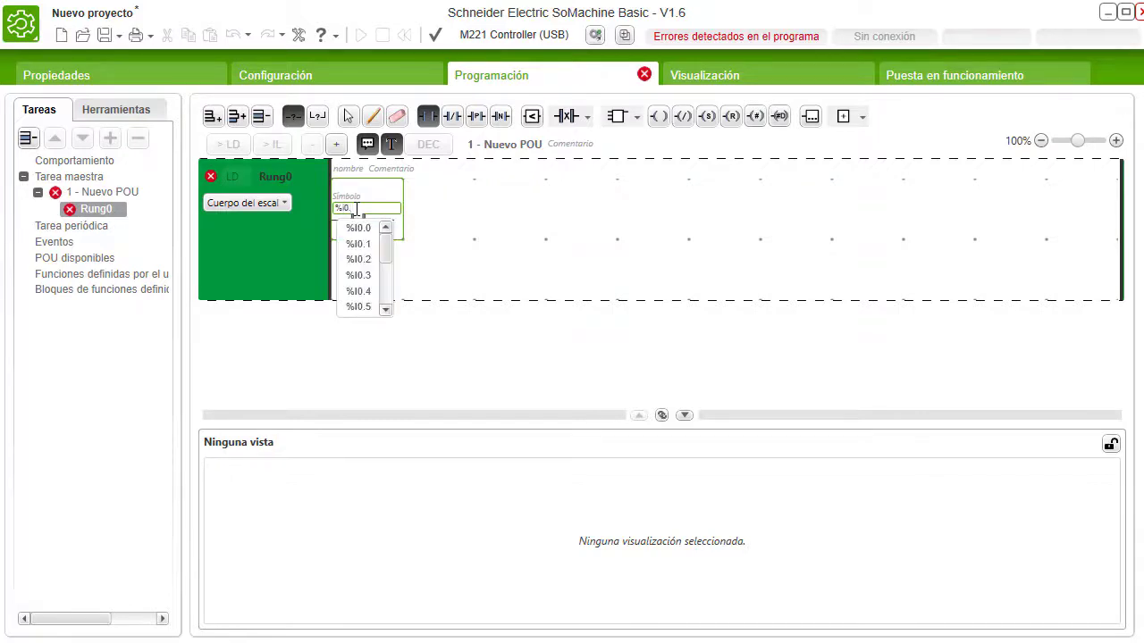
{"action": "type", "text": "0"}
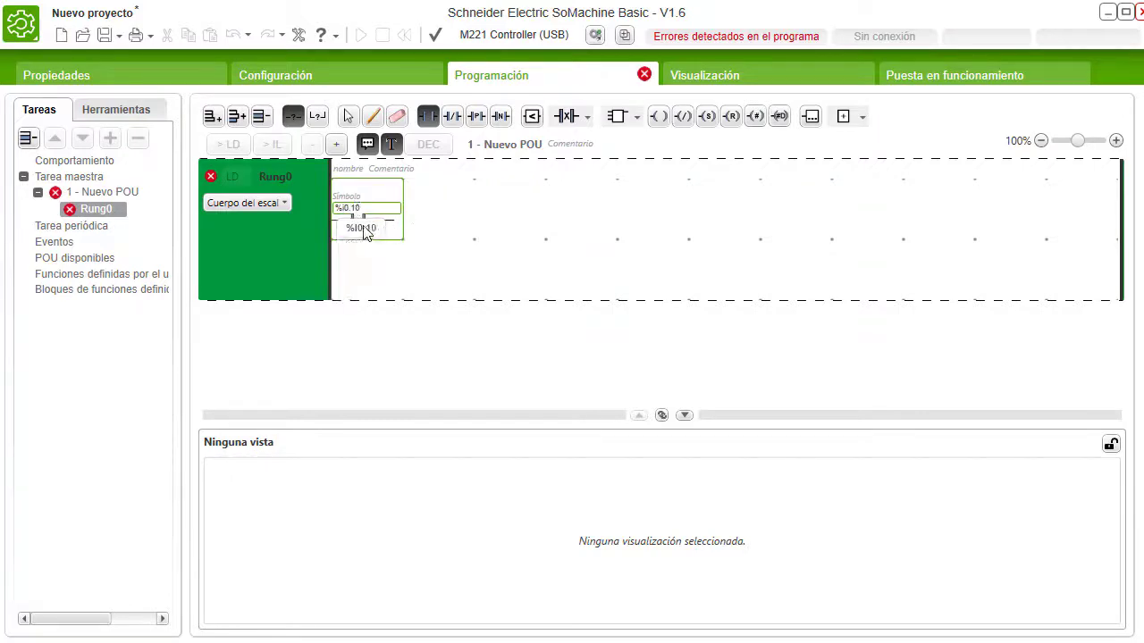
{"action": "left_click", "coordinate": [454, 228]}
Add an output coil at the end of Rung0, connected to the contact, and assign it the address %Q0.5
{"action": "left_click", "coordinate": [657, 116]}
{"action": "left_click", "coordinate": [429, 221]}
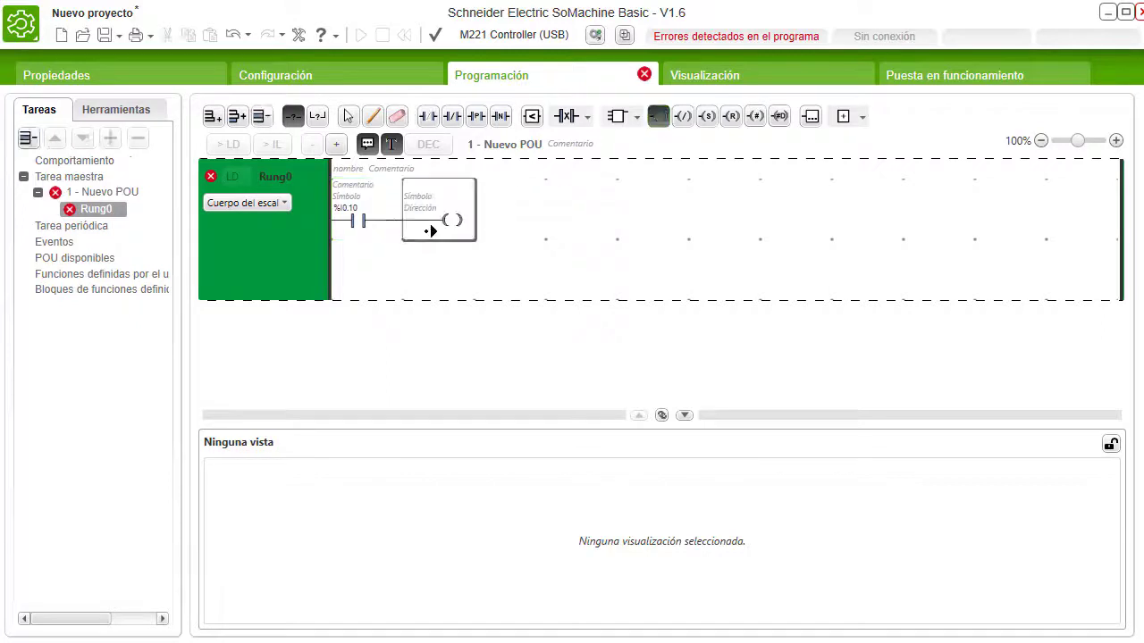
{"action": "left_click", "coordinate": [433, 221]}
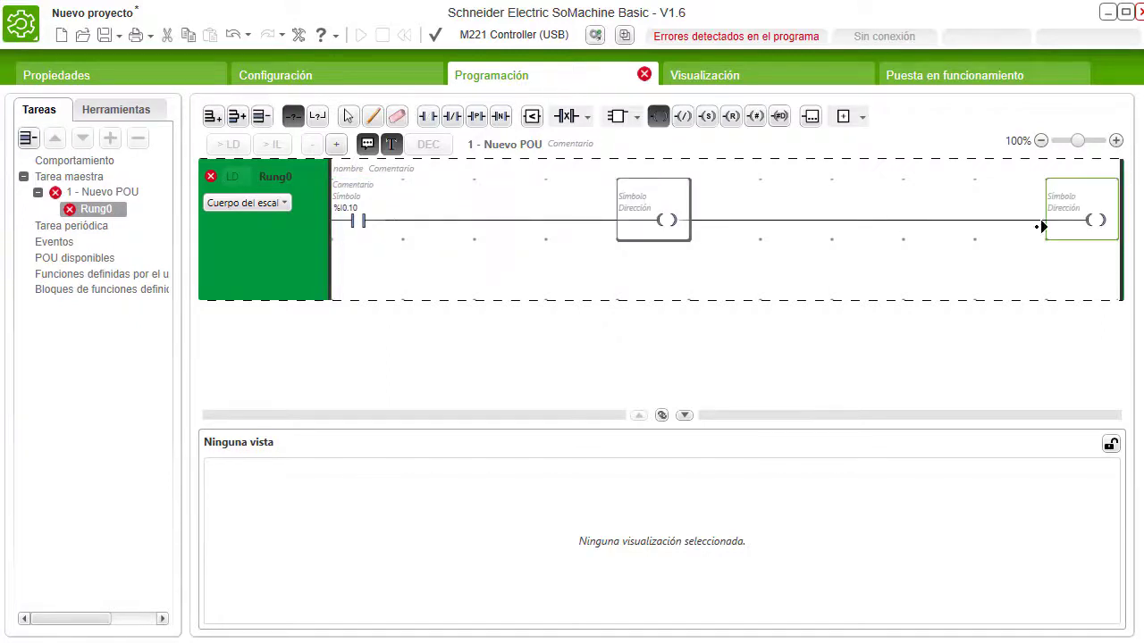
{"action": "left_click", "coordinate": [1066, 207]}
{"action": "type", "text": "%"}
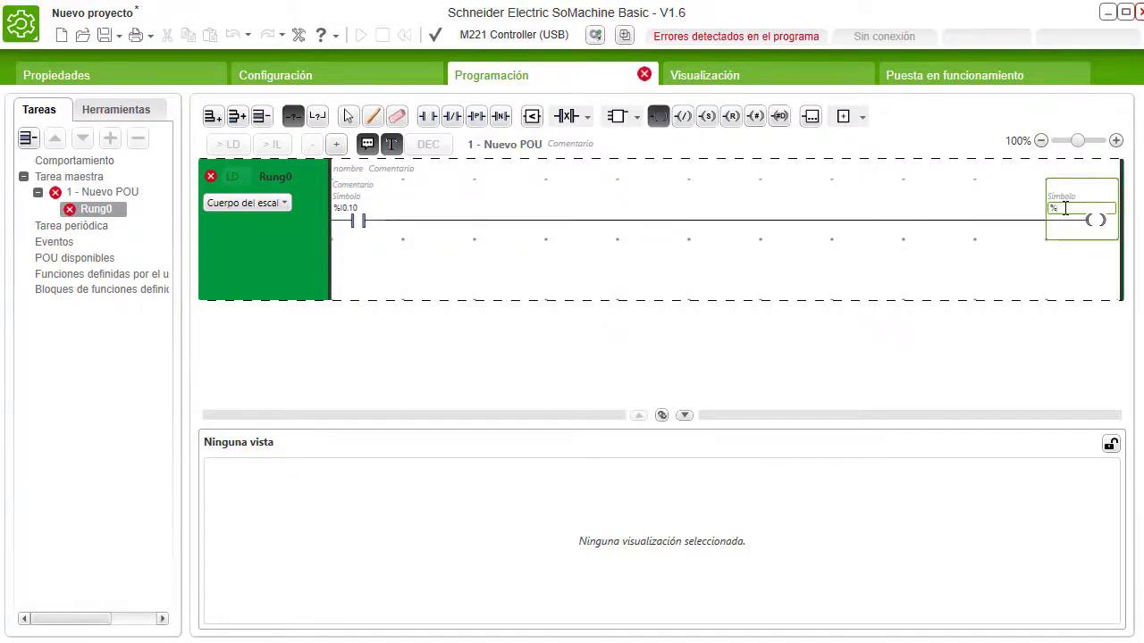
{"action": "type", "text": "q0.5"}
{"action": "key", "text": "Return"}
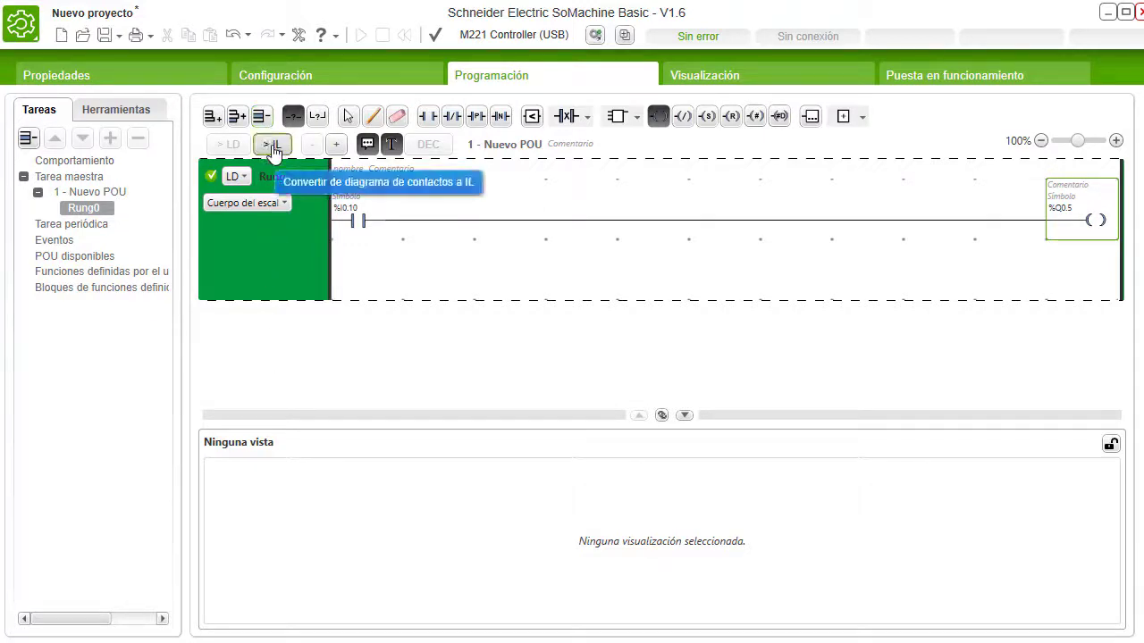
Convert Rung0 to instruction list and back to ladder diagram twice to compare both representations
{"action": "left_click", "coordinate": [273, 145]}
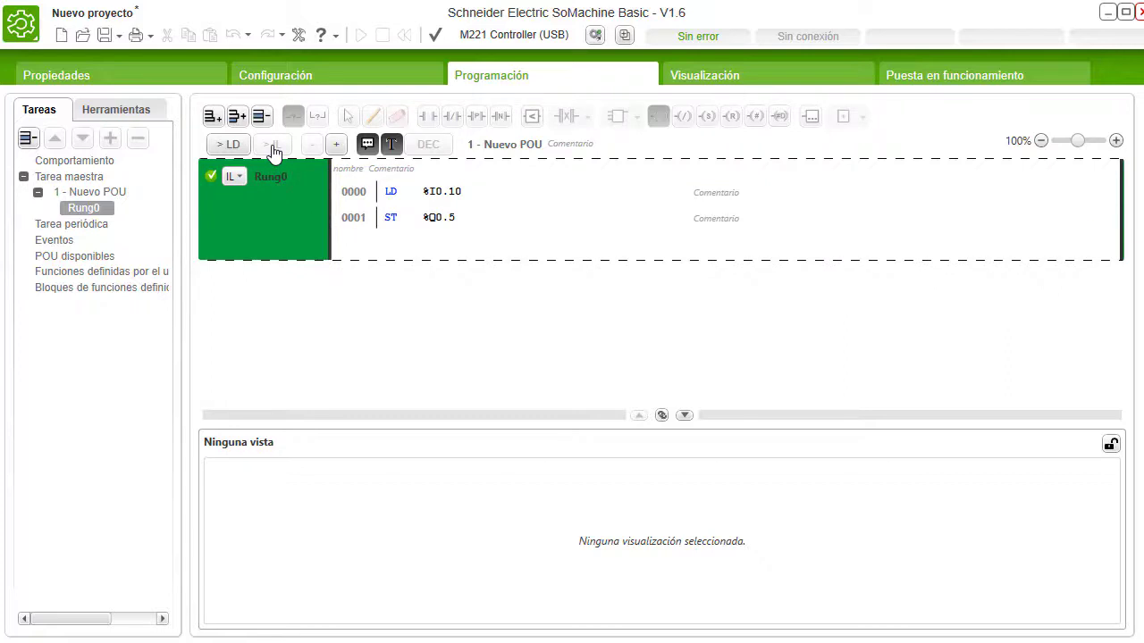
{"action": "left_click", "coordinate": [228, 146]}
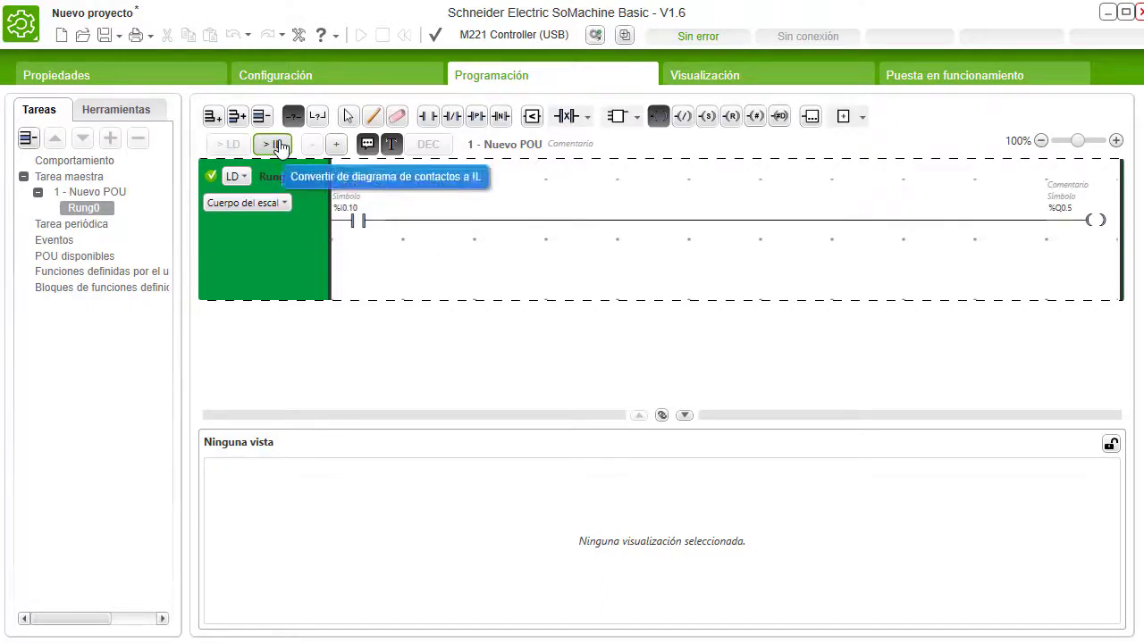
{"action": "left_click", "coordinate": [279, 146]}
{"action": "left_click", "coordinate": [228, 145]}
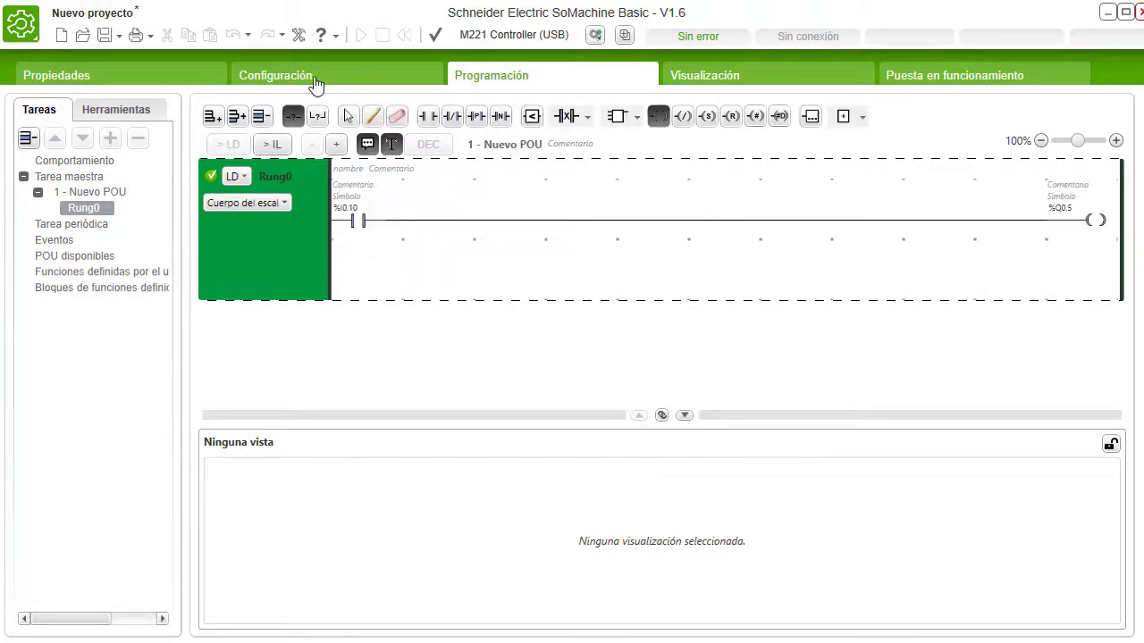
Set the controller's fixed Ethernet IP address to 192.168.10.111 and apply the change
{"action": "left_click", "coordinate": [326, 79]}
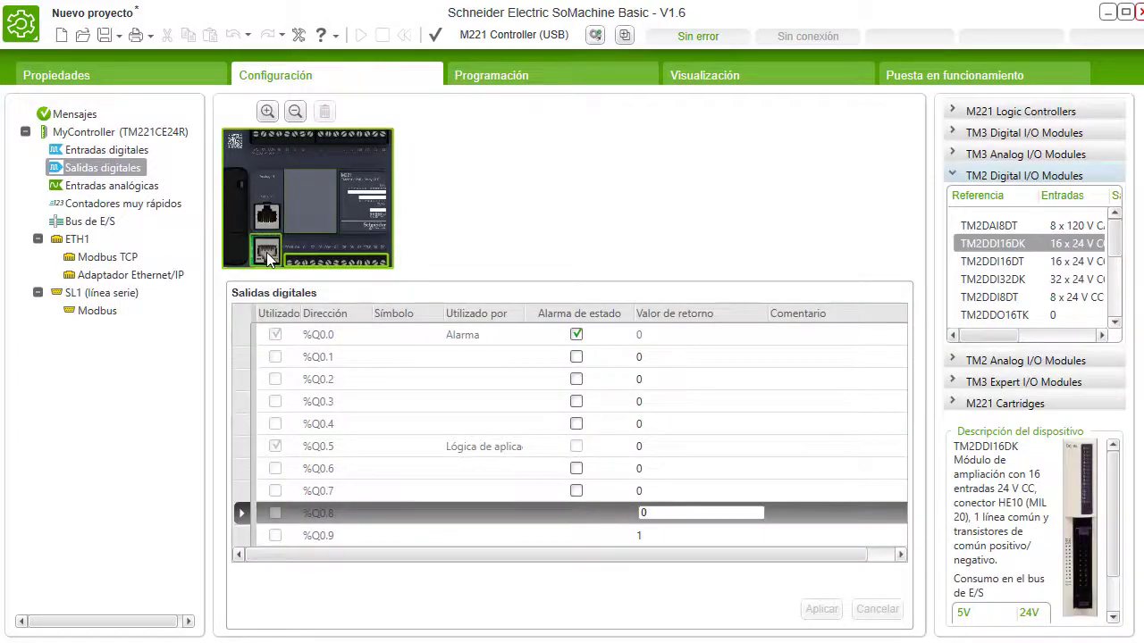
{"action": "left_click", "coordinate": [267, 253]}
{"action": "left_click", "coordinate": [551, 395]}
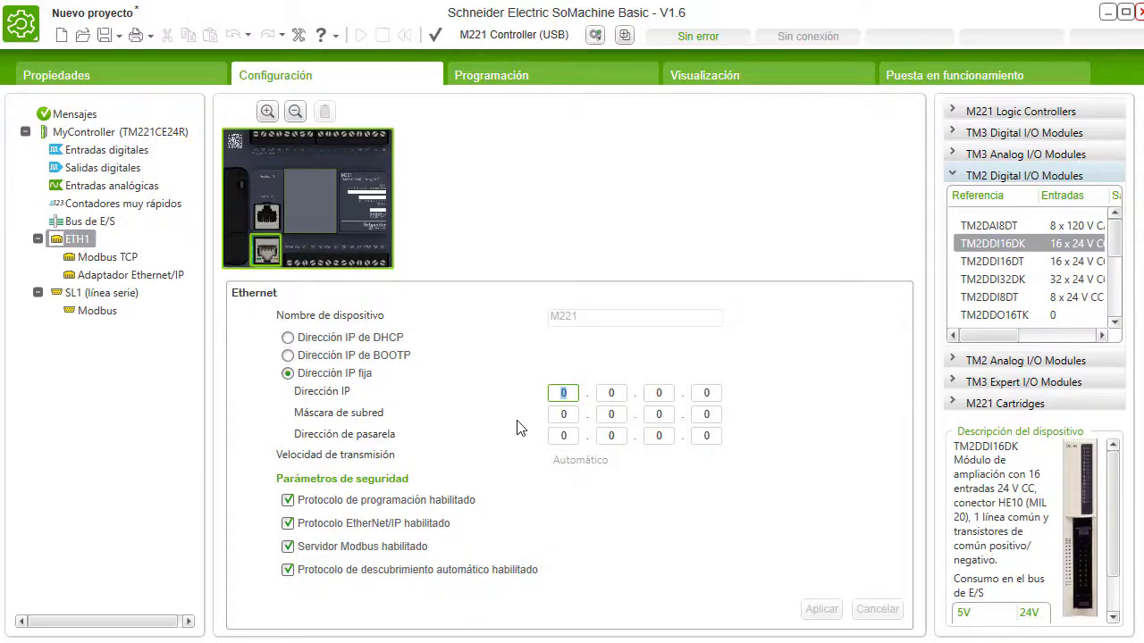
{"action": "type", "text": "192.168."}
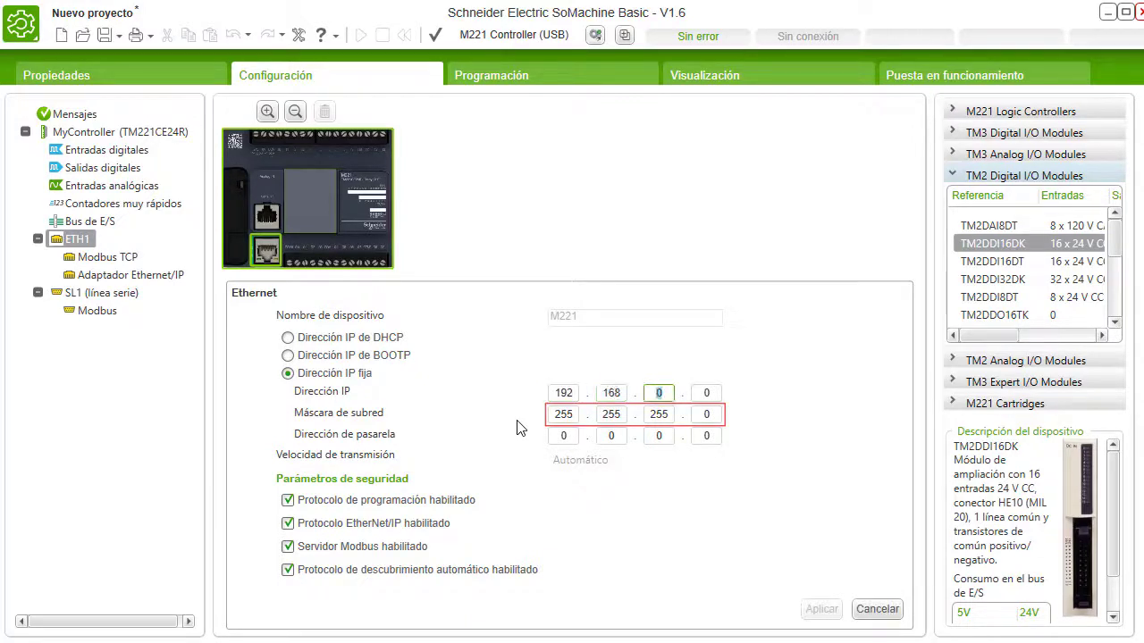
{"action": "type", "text": "10.111"}
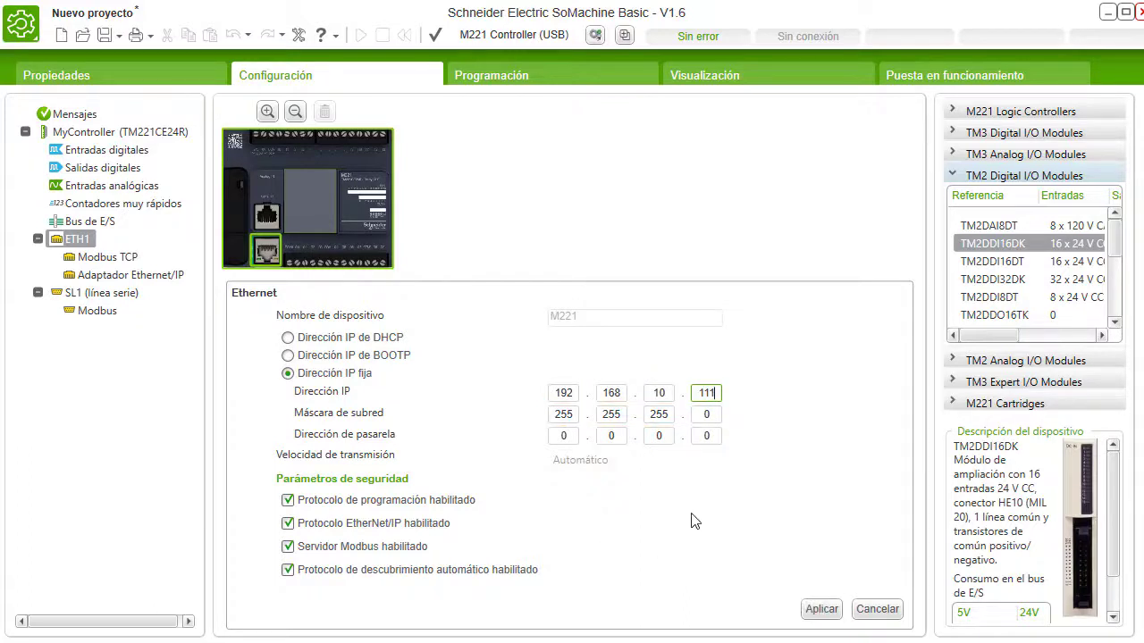
{"action": "left_click", "coordinate": [821, 609]}
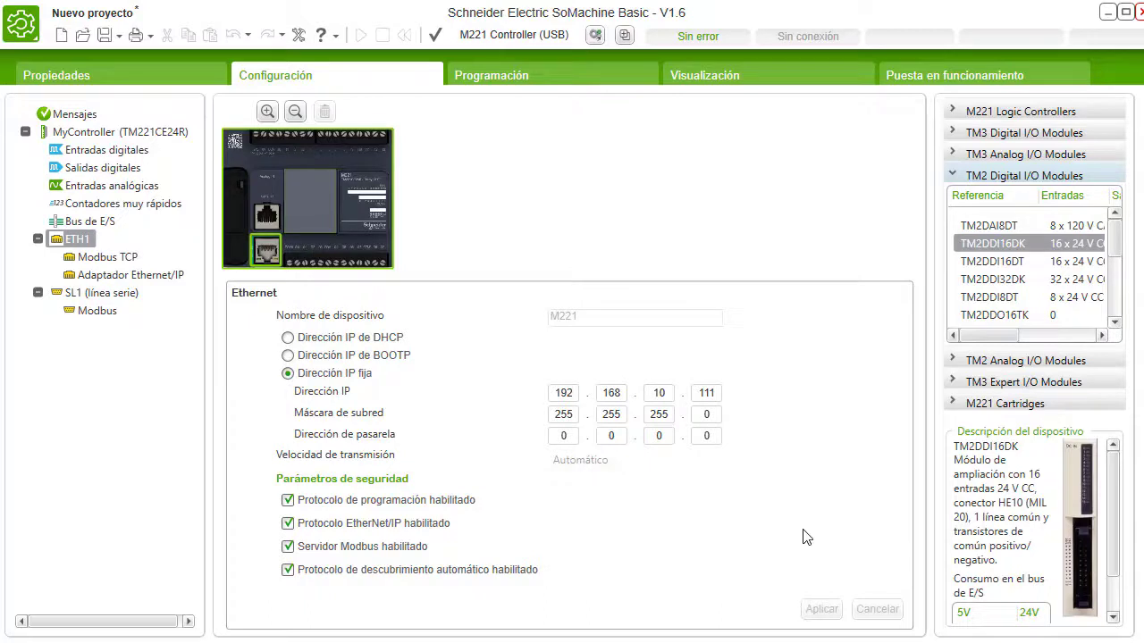
Select the Ethernet device 192.168.10.111 for commissioning and flash its LEDs to identify the physical controller
{"action": "left_click", "coordinate": [962, 79]}
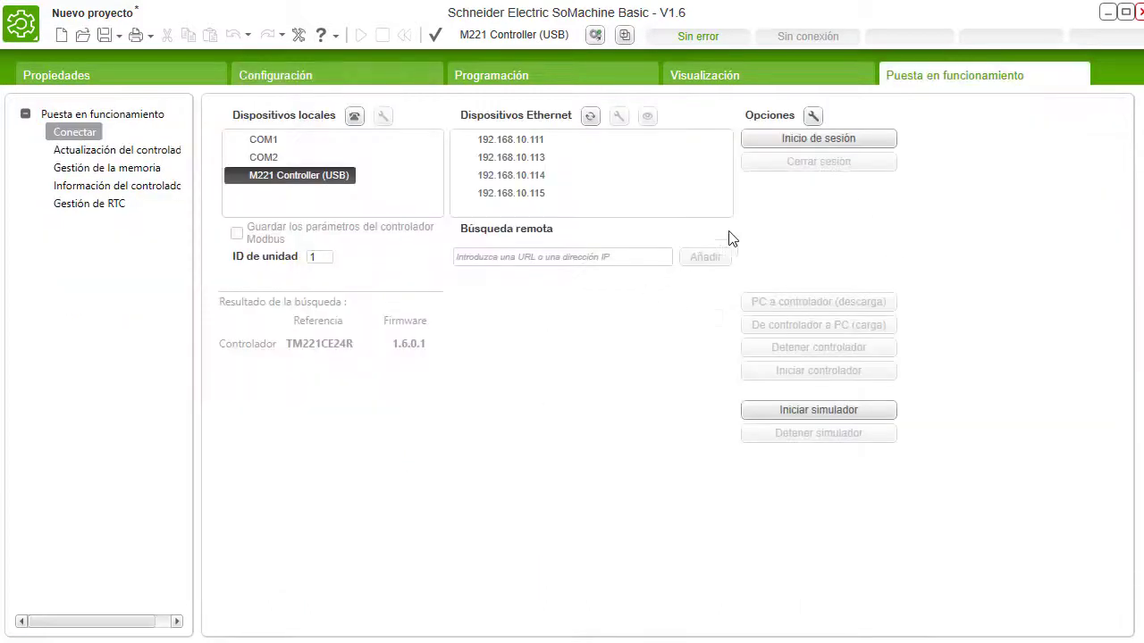
{"action": "left_click", "coordinate": [526, 139]}
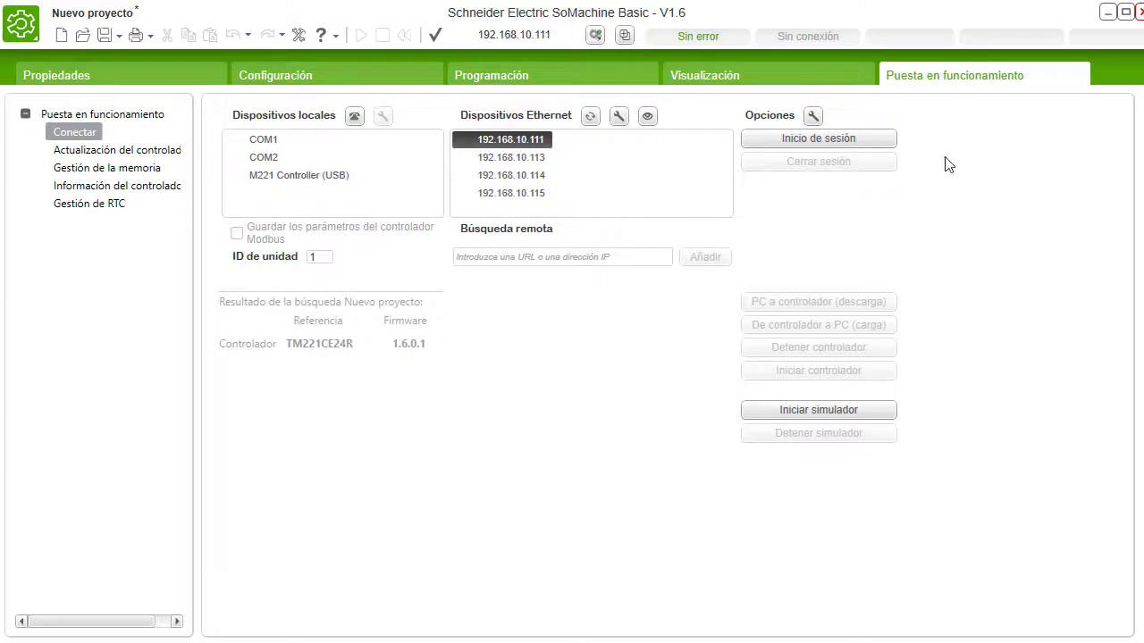
{"action": "left_click", "coordinate": [648, 117]}
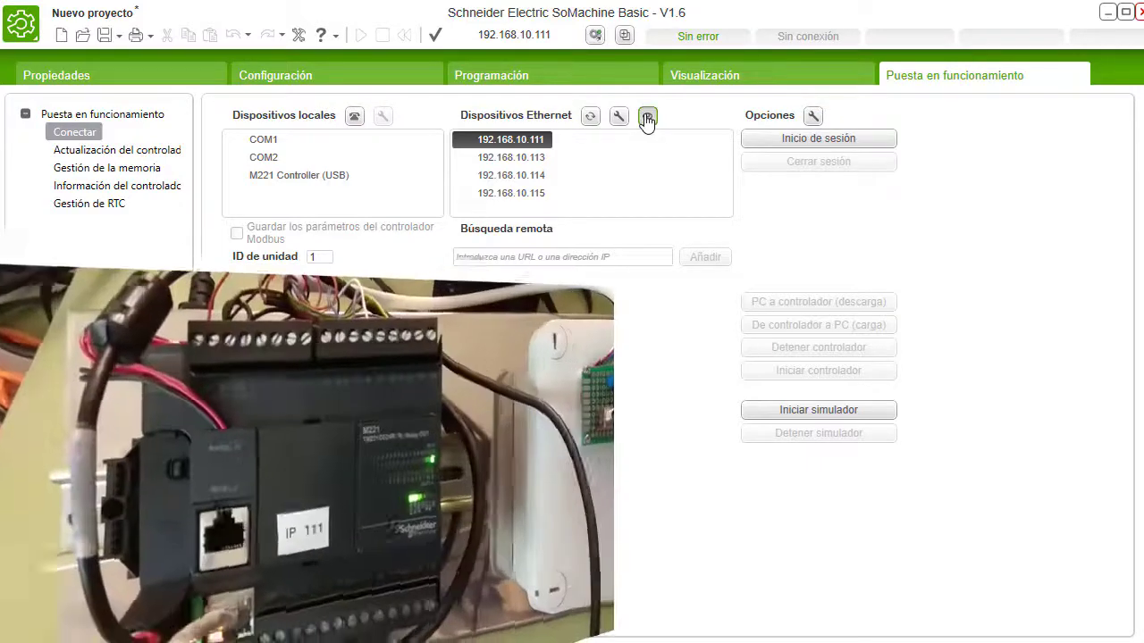
{"action": "left_click", "coordinate": [647, 118]}
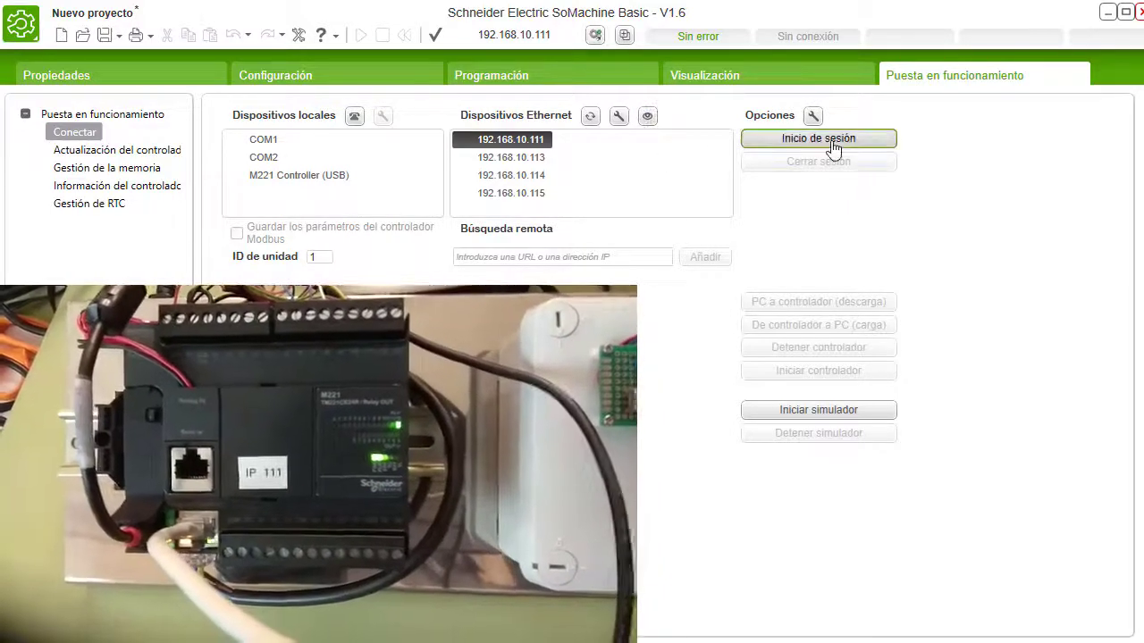
Log in to the selected controller and download the project from the PC, accepting the overwrite of its application
{"action": "left_click", "coordinate": [833, 147]}
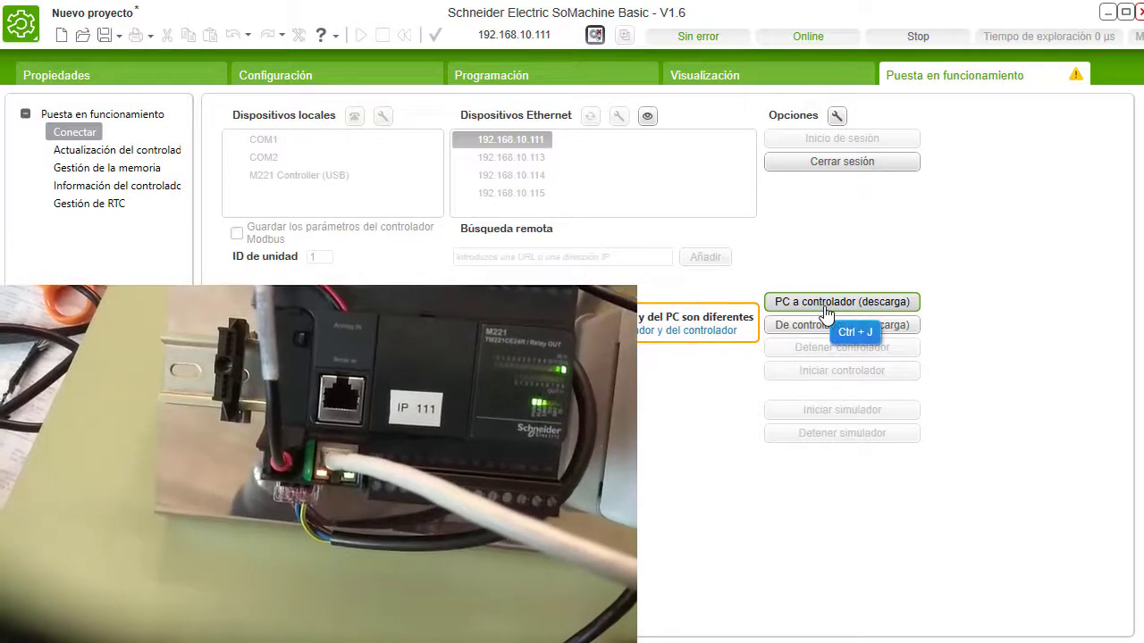
{"action": "left_click", "coordinate": [826, 303]}
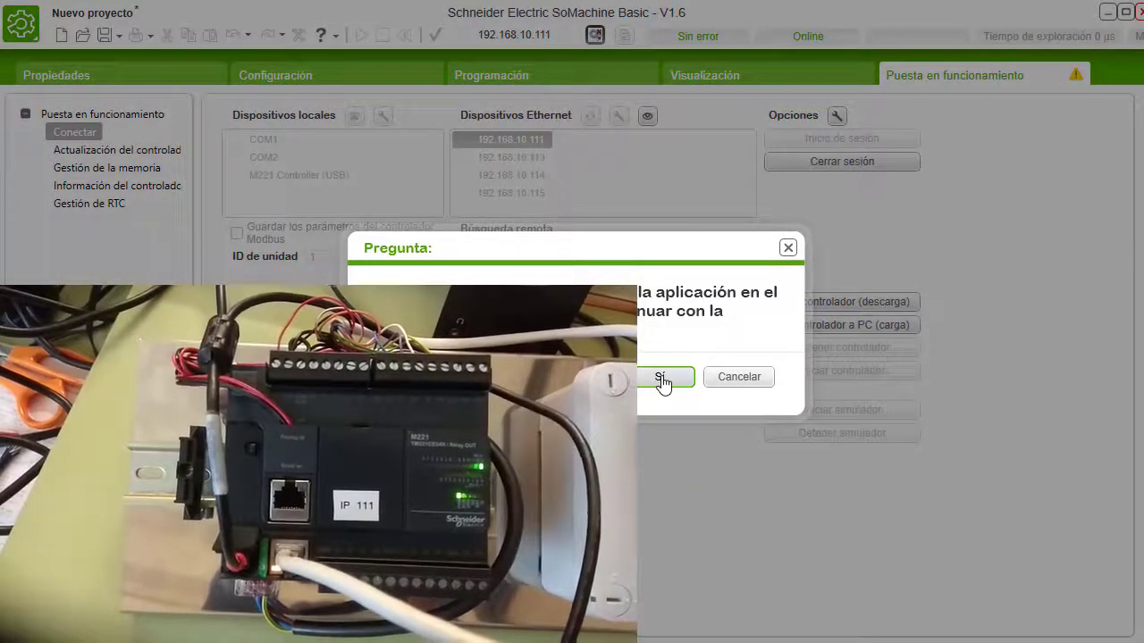
{"action": "left_click", "coordinate": [661, 378]}
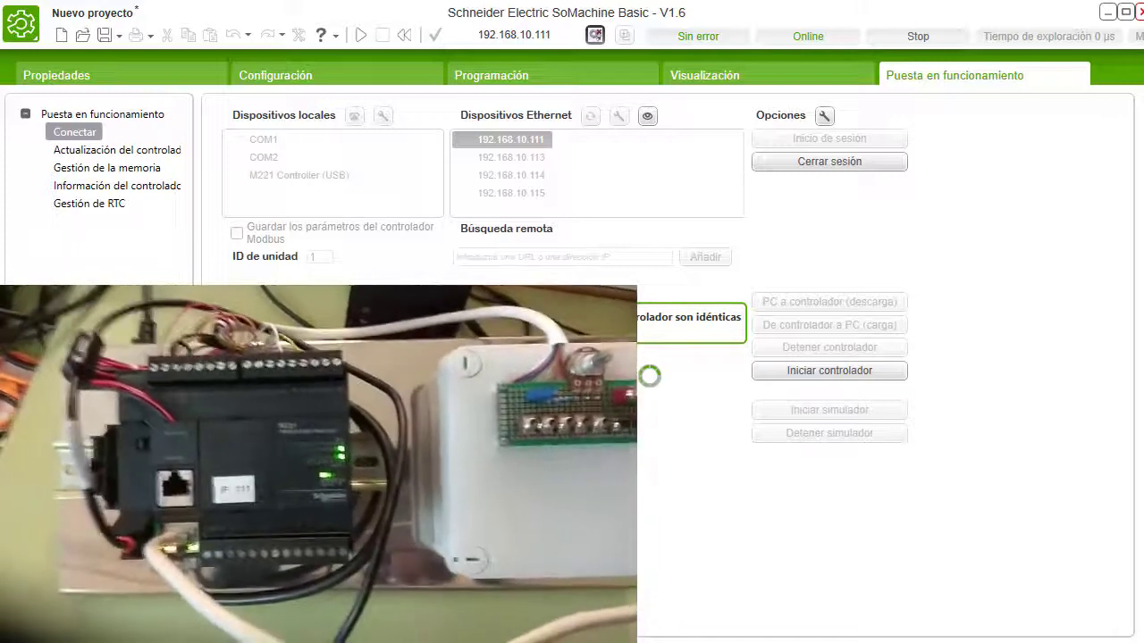
Try to start the controller, confirming the change of operating mode and dismissing the information dialog
{"action": "left_click", "coordinate": [836, 370]}
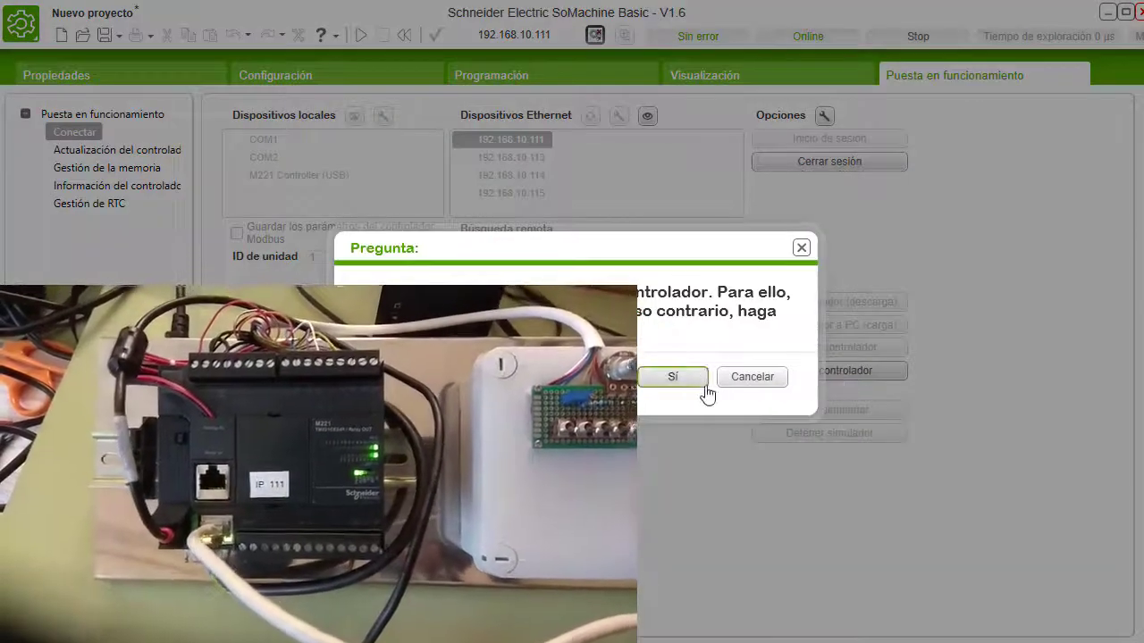
{"action": "left_click", "coordinate": [673, 379]}
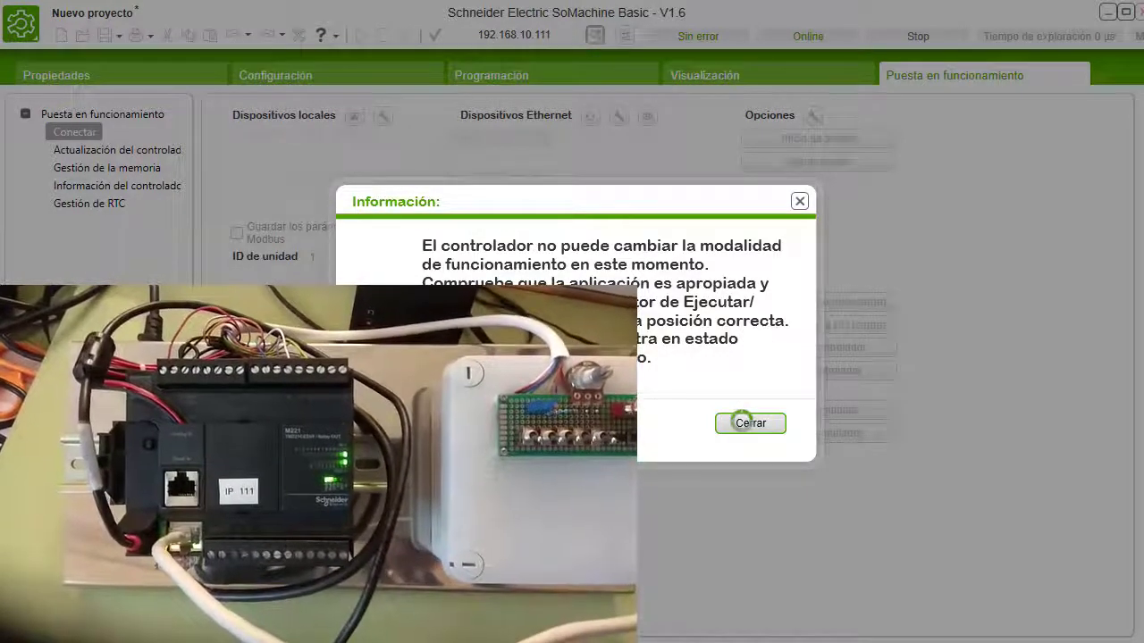
{"action": "left_click", "coordinate": [749, 422]}
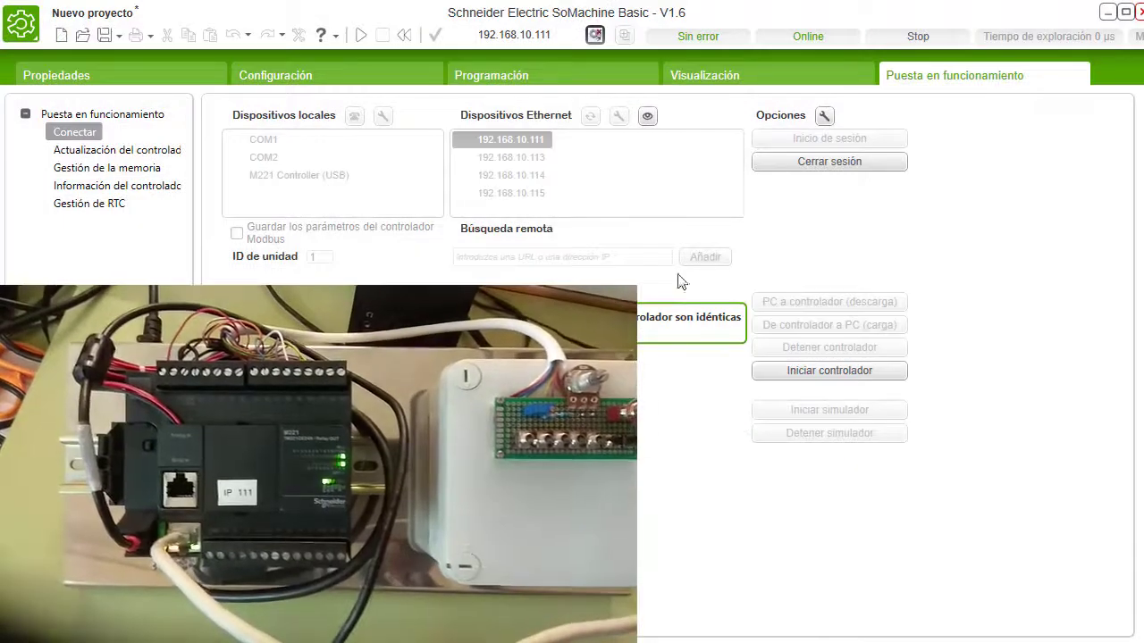
Check the live state of Rung0 in the program and review the digital outputs configuration while online
{"action": "left_click", "coordinate": [752, 78]}
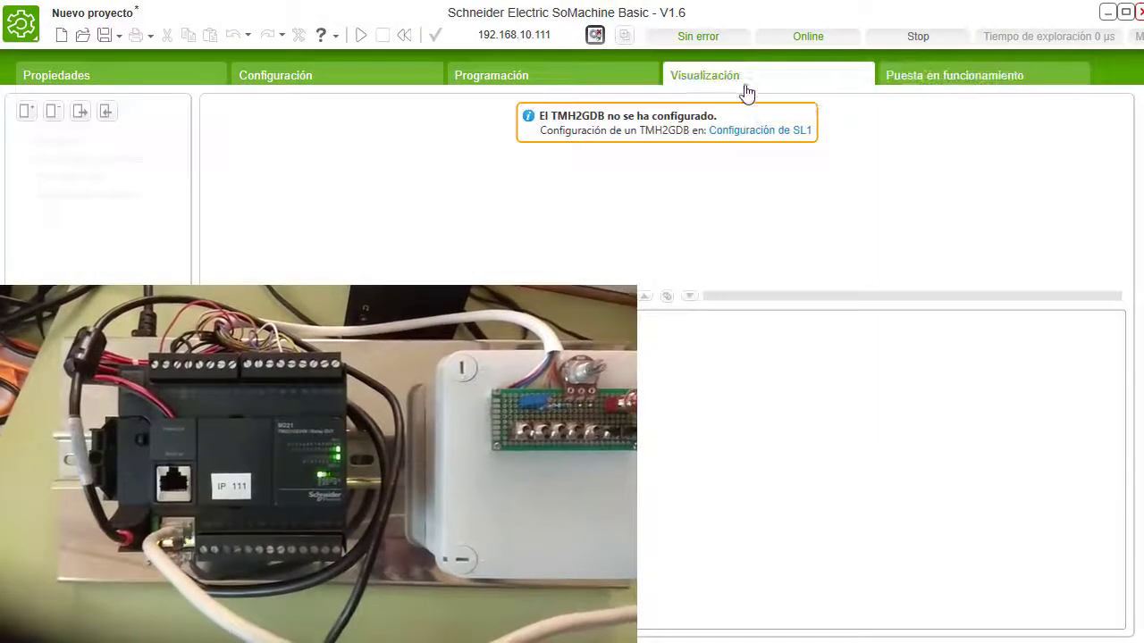
{"action": "left_click", "coordinate": [531, 78]}
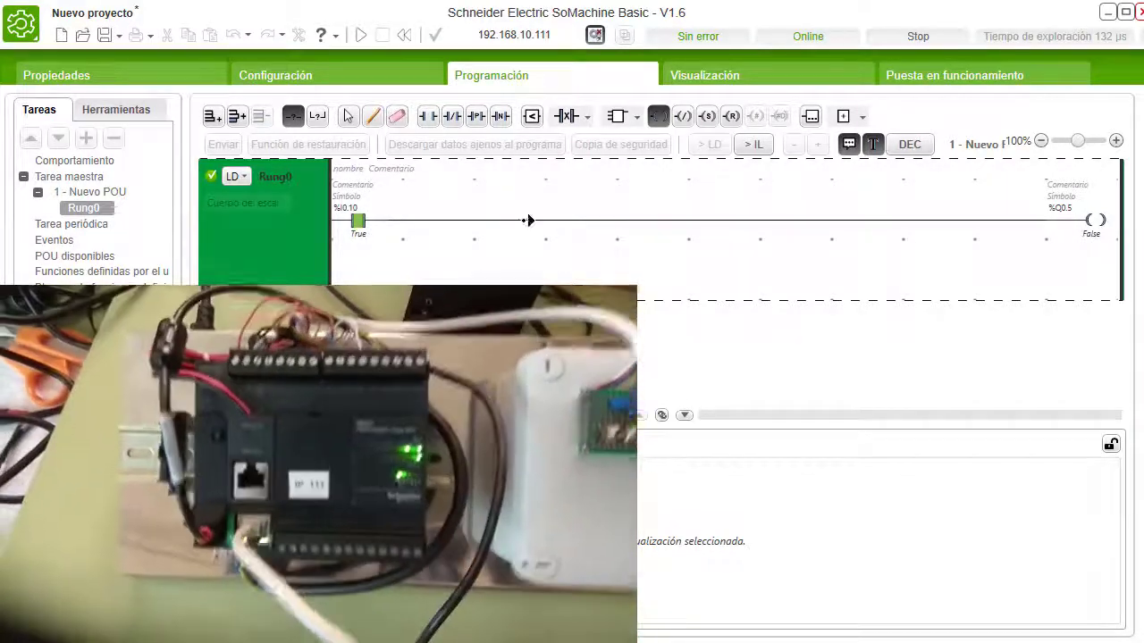
{"action": "left_click", "coordinate": [275, 78]}
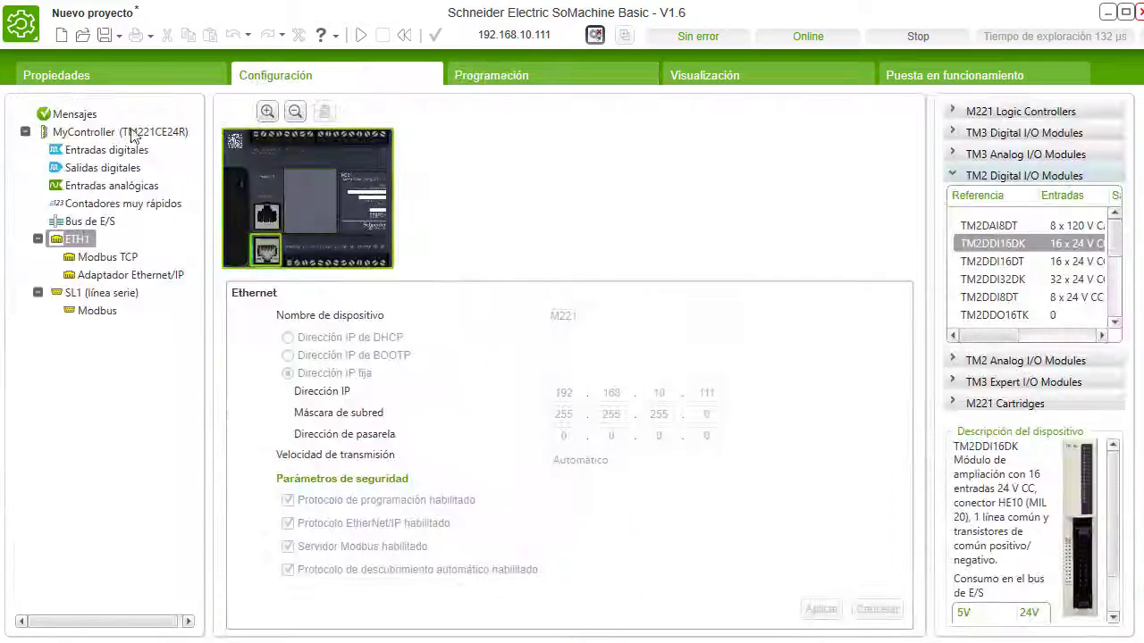
{"action": "left_click", "coordinate": [106, 168]}
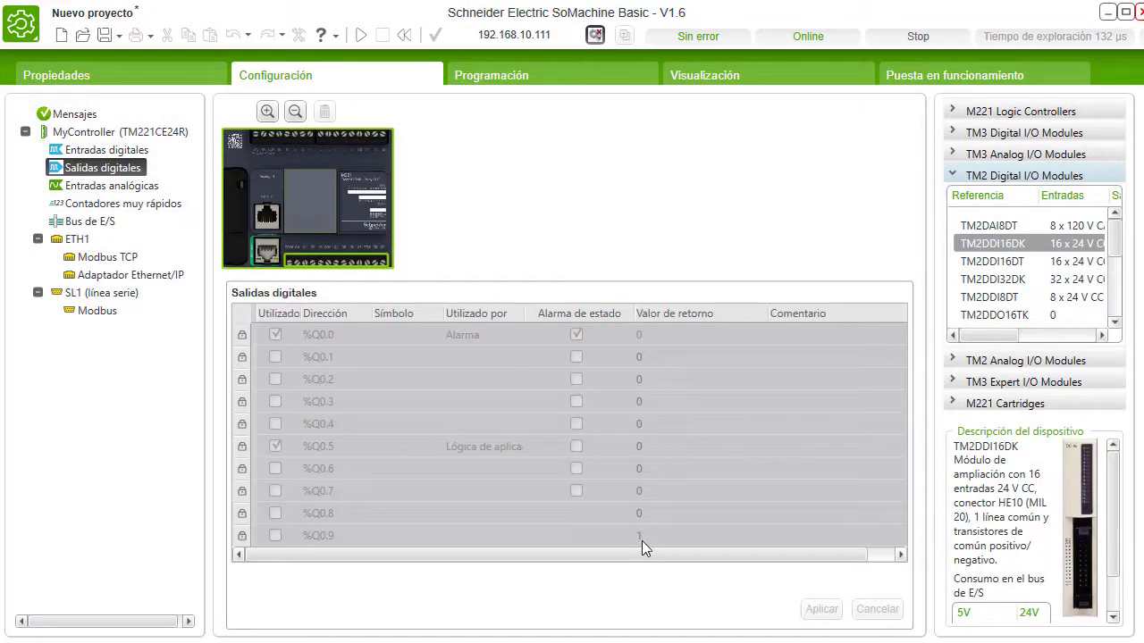